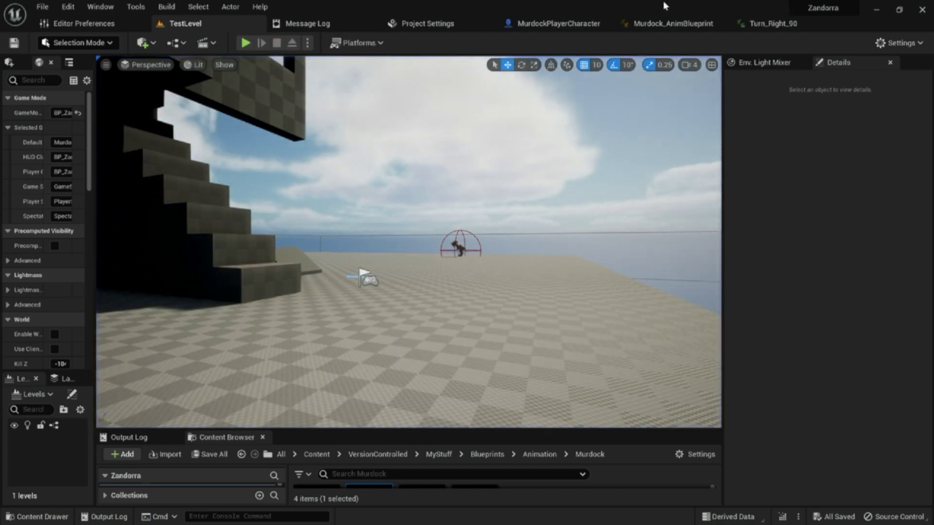
- Switch to the Murdock_AnimBlueprint tab and pan its Event Graph
{"action": "left_click", "coordinate": [669, 23]}
{"action": "right_click_drag", "start_coordinate": [430, 128], "coordinate": [521, 130]}
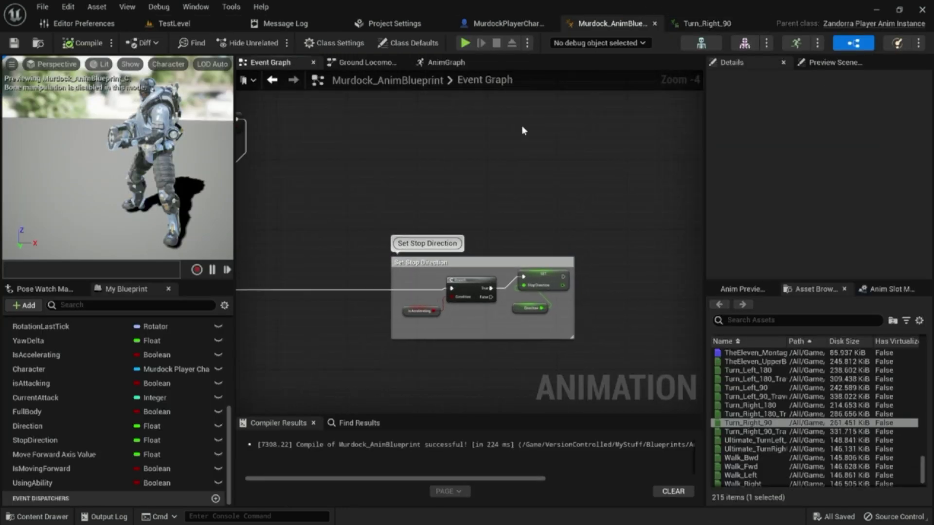
- In the AnimGraph, open Ground Locomotion > Idle and delete its idle Sequence Player
{"action": "left_click", "coordinate": [445, 62]}
{"action": "scroll", "coordinate": [488, 148], "scroll_direction": "up", "scroll_amount": 3}
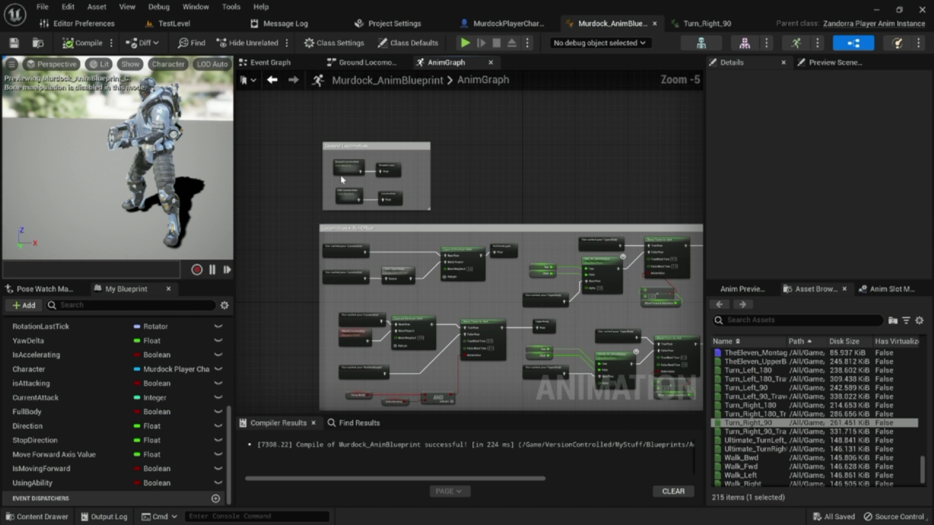
{"action": "double_click", "coordinate": [428, 215]}
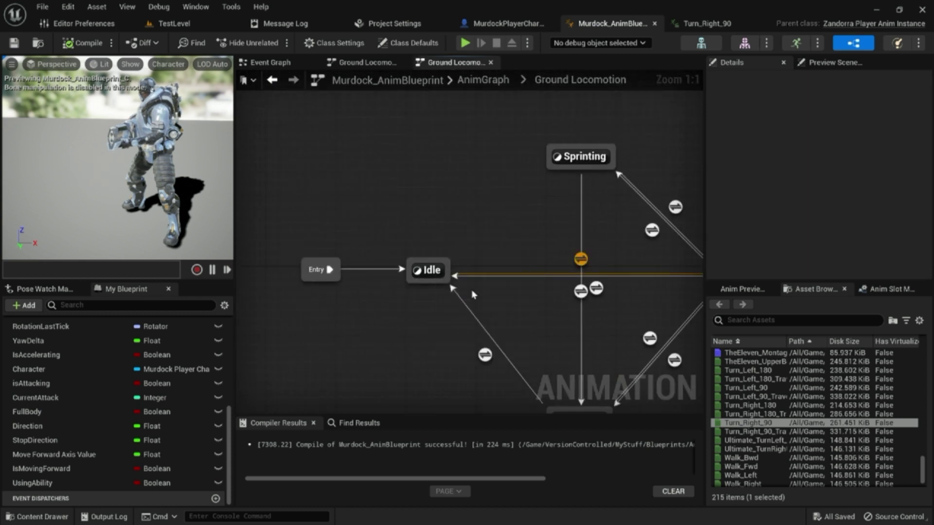
{"action": "left_click", "coordinate": [431, 271]}
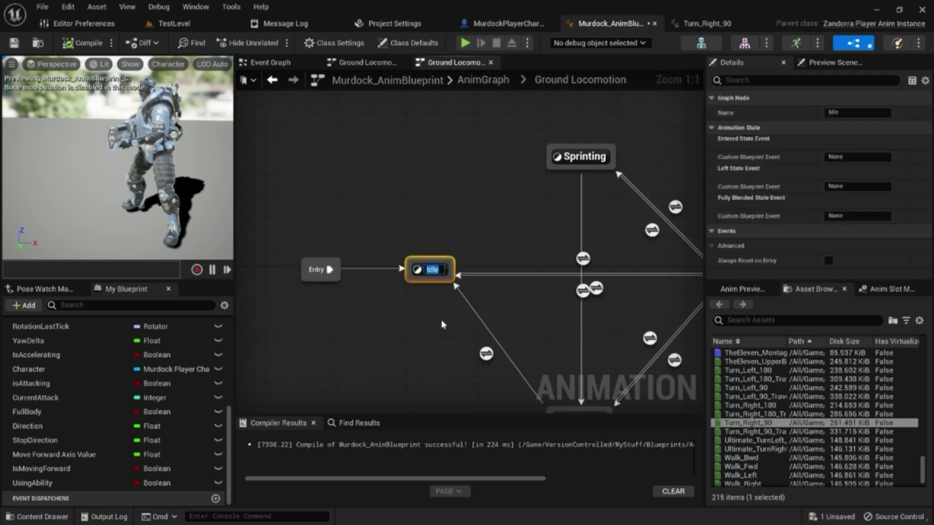
{"action": "double_click", "coordinate": [431, 271]}
{"action": "left_click_drag", "start_coordinate": [466, 333], "coordinate": [383, 209]}
{"action": "key", "text": "Delete"}
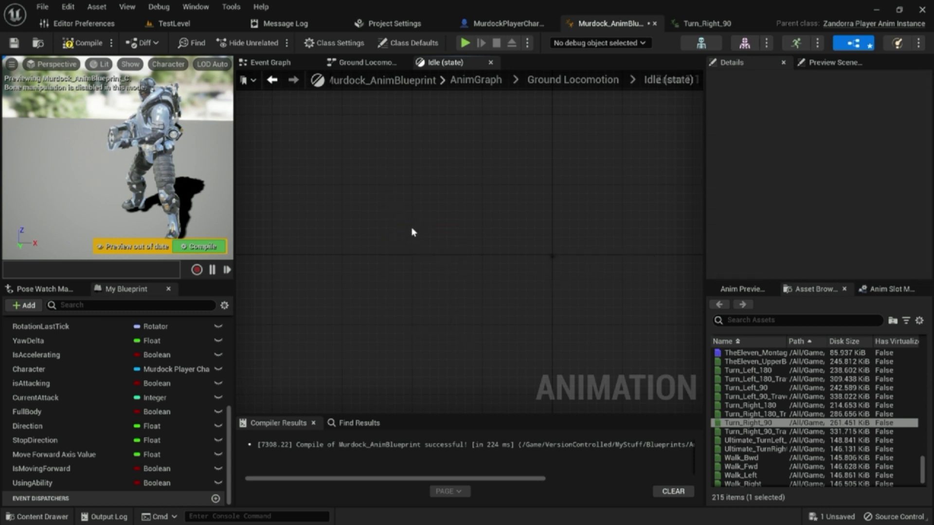
- Add a State Machine named Turn In Place and wire it into Output Animation Pose
{"action": "right_click", "coordinate": [349, 233]}
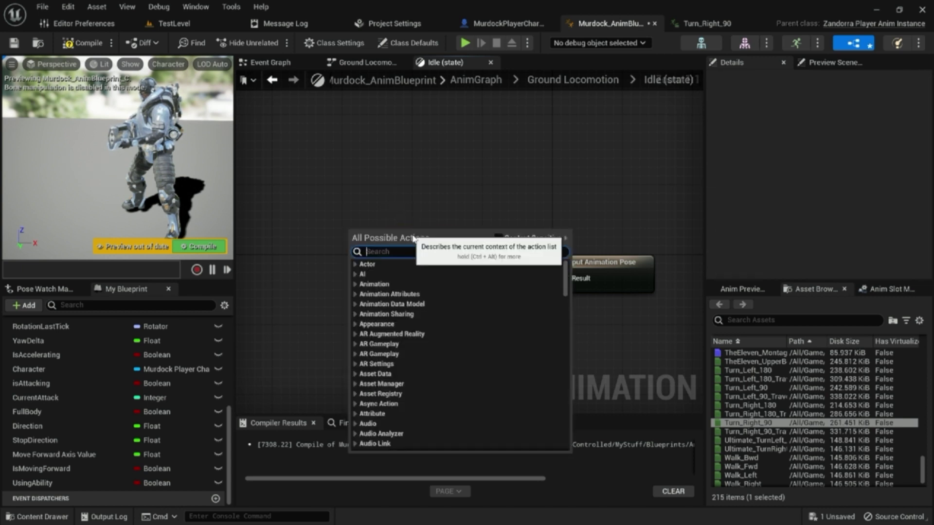
{"action": "type", "text": "state mach"}
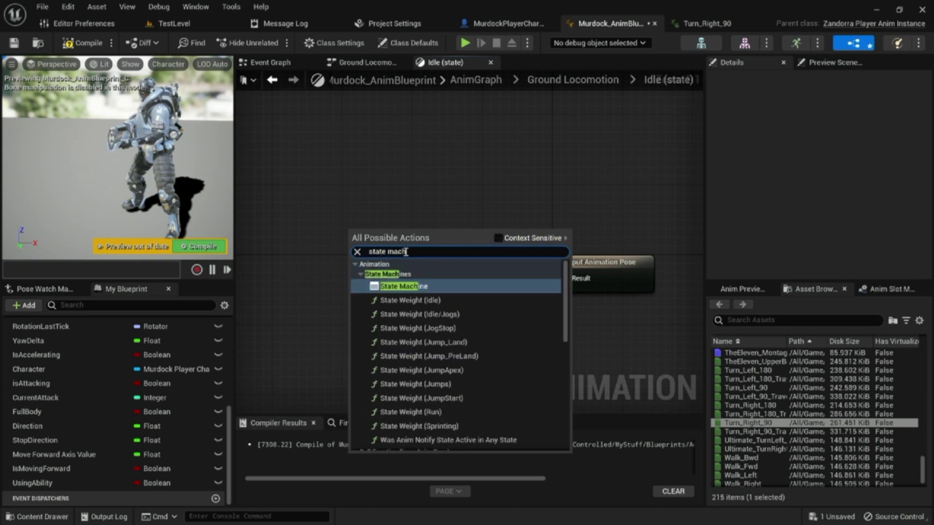
{"action": "left_click", "coordinate": [389, 285]}
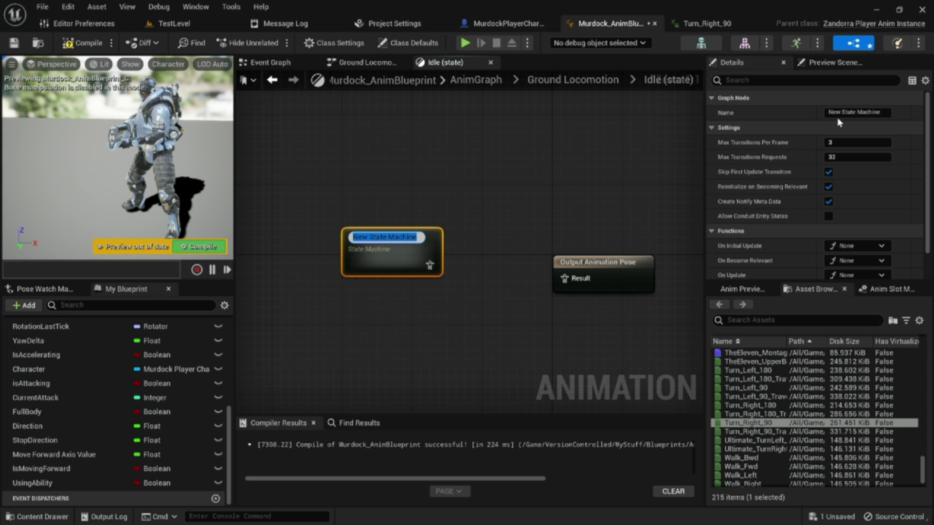
{"action": "type", "text": "Turn"}
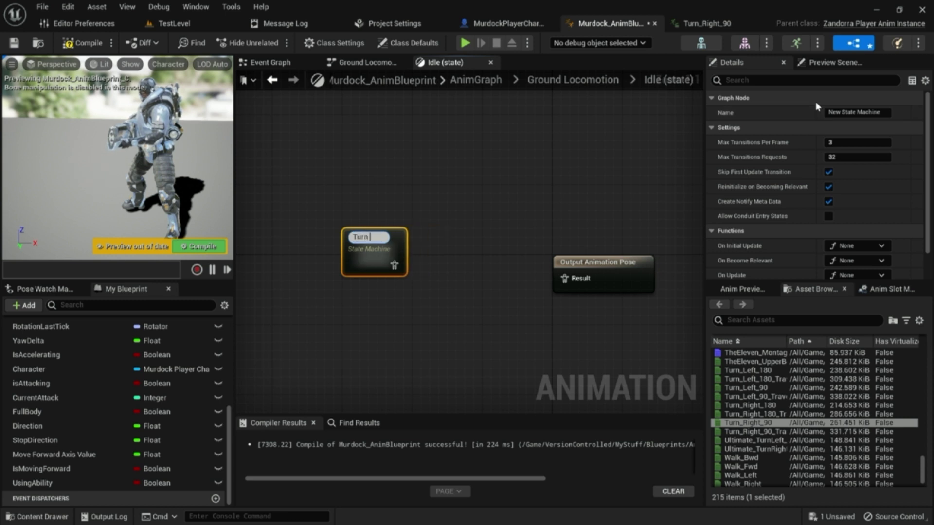
{"action": "type", "text": " In Place"}
{"action": "key", "text": "Return"}
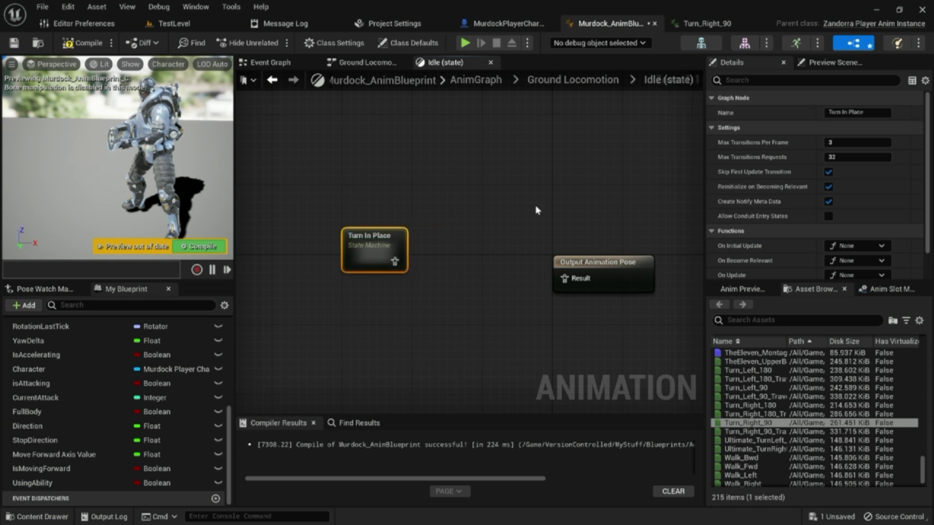
{"action": "left_click_drag", "start_coordinate": [395, 262], "coordinate": [557, 276]}
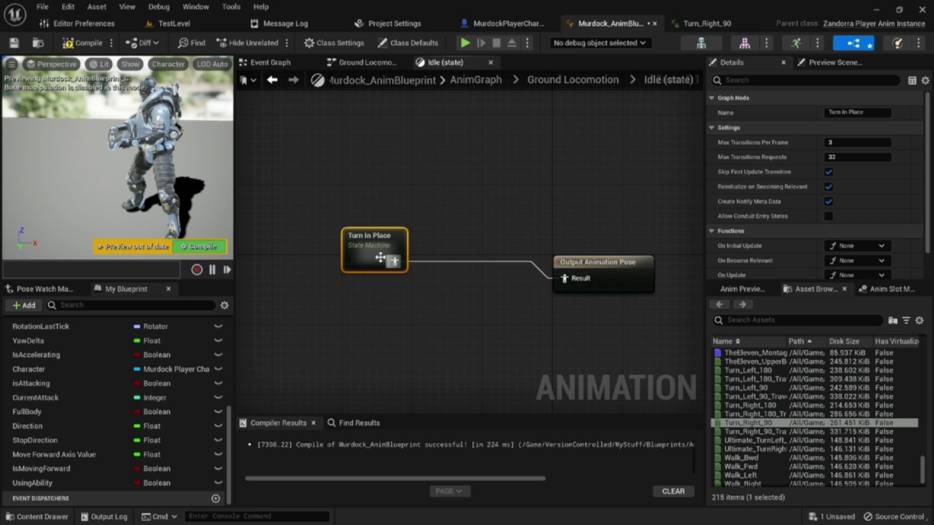
{"action": "double_click", "coordinate": [374, 246]}
- Add an Idle state that plays the Idle animation into its output pose, then compile
{"action": "right_click", "coordinate": [606, 218]}
{"action": "type", "text": "state"}
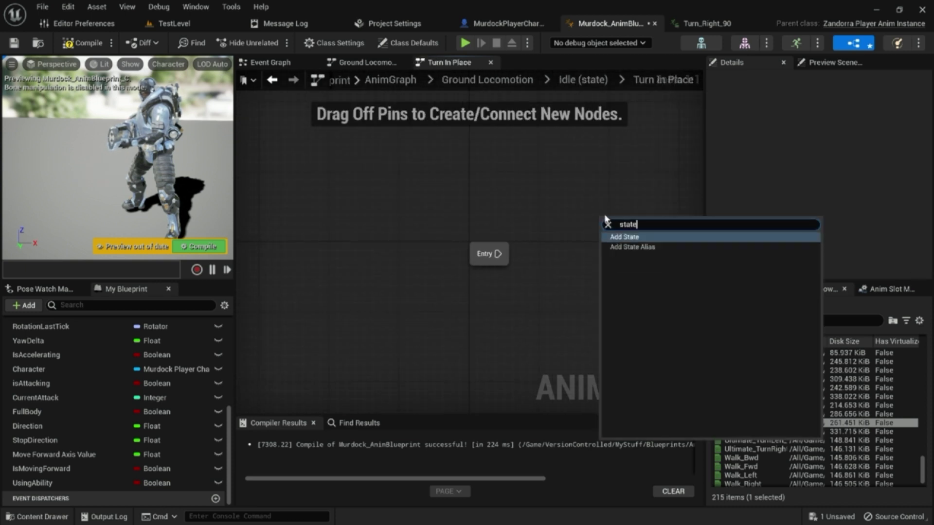
{"action": "key", "text": "Return"}
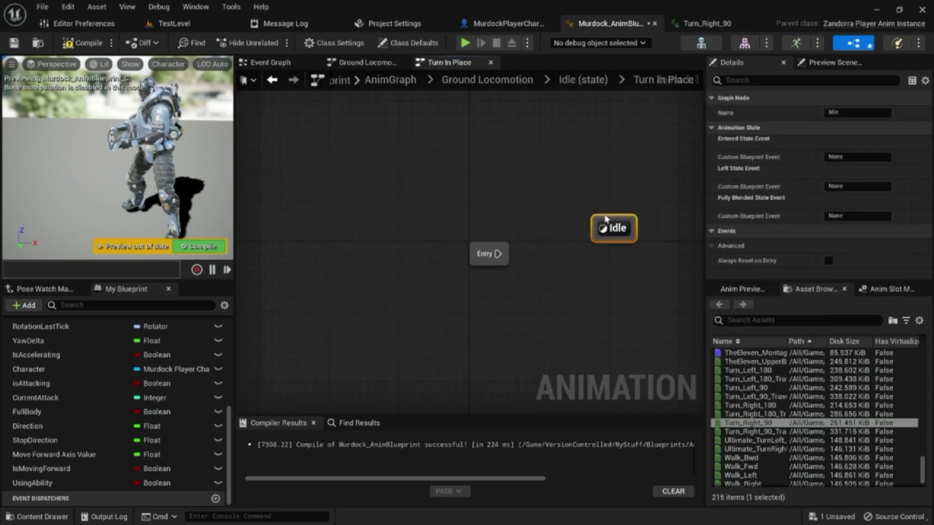
{"action": "double_click", "coordinate": [616, 228]}
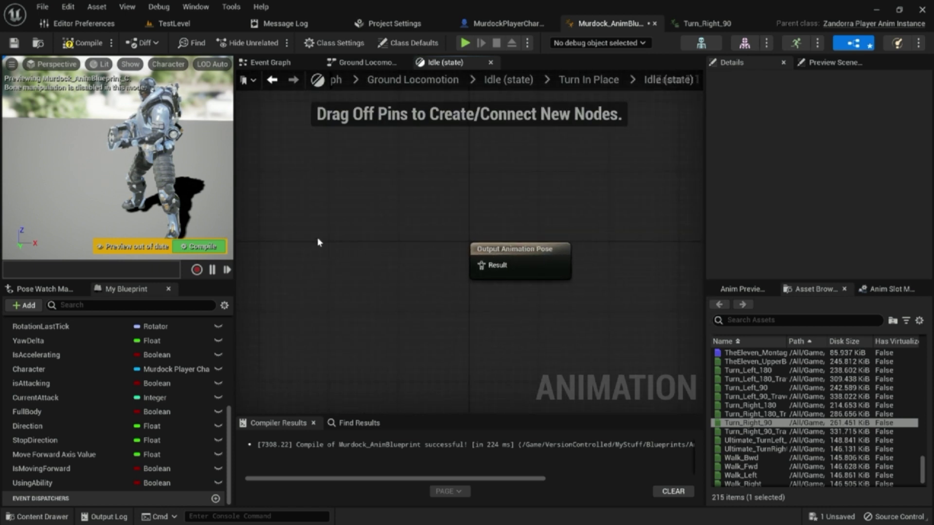
{"action": "right_click_drag", "start_coordinate": [313, 236], "coordinate": [365, 257]}
{"action": "key", "text": "ctrl+v"}
{"action": "left_click_drag", "start_coordinate": [415, 284], "coordinate": [576, 291]}
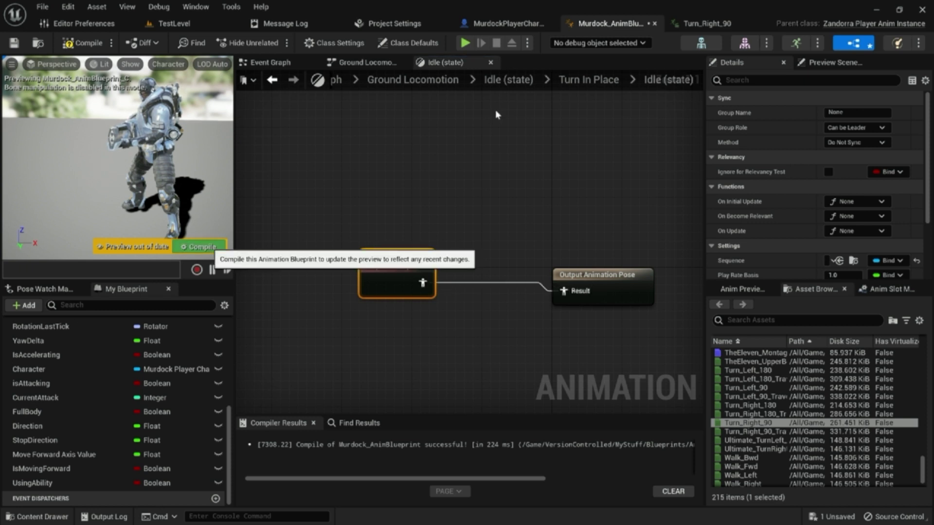
{"action": "left_click", "coordinate": [205, 247]}
{"action": "left_click", "coordinate": [589, 80]}
- Connect Entry to Idle and branch Idle to a new Turn In Place Right state
{"action": "left_click_drag", "start_coordinate": [440, 267], "coordinate": [549, 245]}
{"action": "right_click_drag", "start_coordinate": [546, 267], "coordinate": [501, 168]}
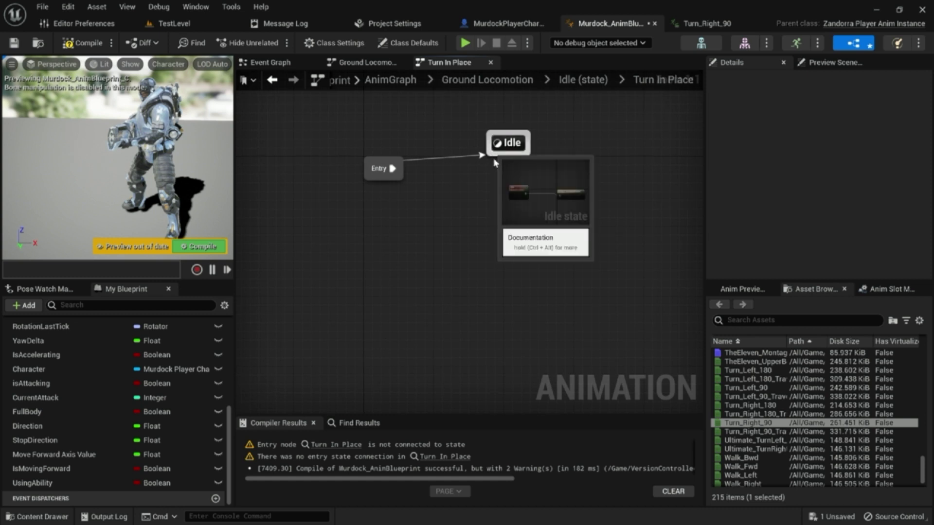
{"action": "left_click_drag", "start_coordinate": [501, 166], "coordinate": [445, 258]}
{"action": "type", "text": "ste"}
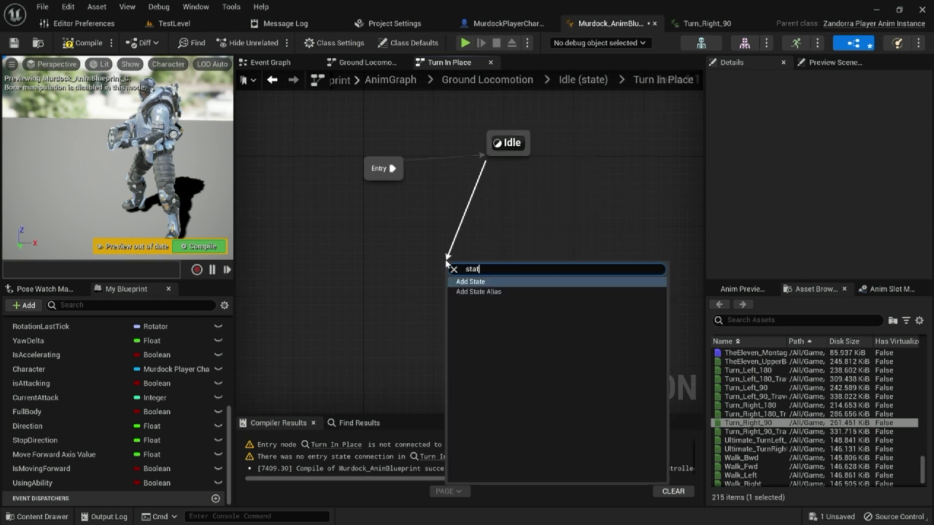
{"action": "key", "text": "Return"}
{"action": "type", "text": "Turn In Place Right"}
{"action": "key", "text": "Return"}
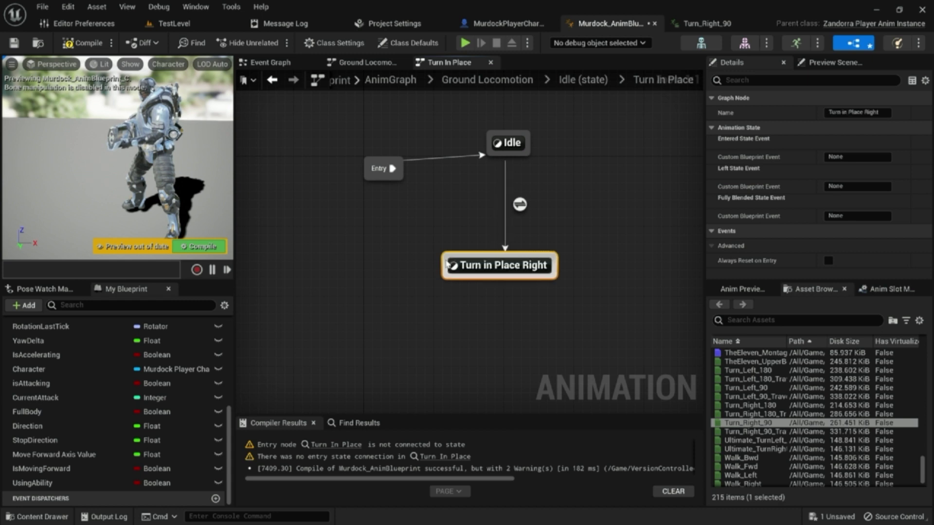
{"action": "left_click_drag", "start_coordinate": [506, 274], "coordinate": [422, 317]}
{"action": "left_click", "coordinate": [421, 315]}
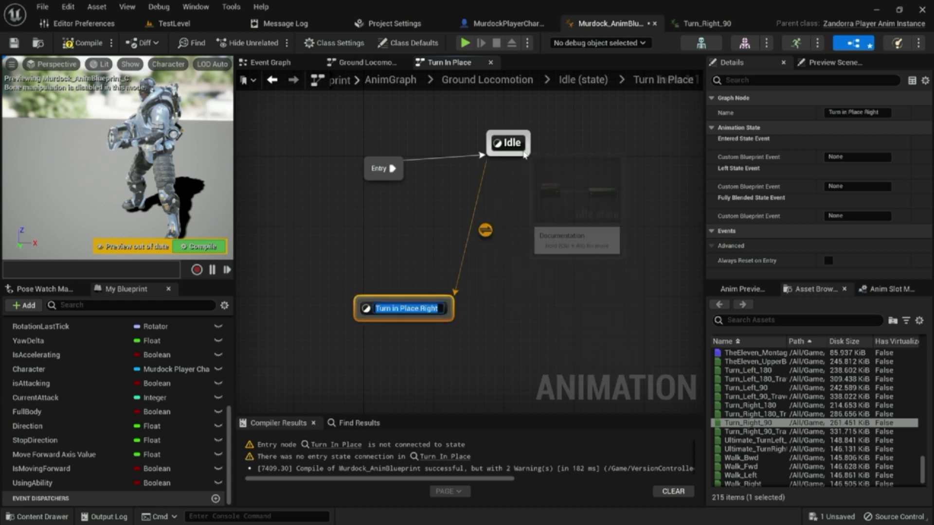
- Branch Idle to a second new state, Turn in place Left, aligned beside the right-turn state
{"action": "left_click_drag", "start_coordinate": [528, 152], "coordinate": [579, 268]}
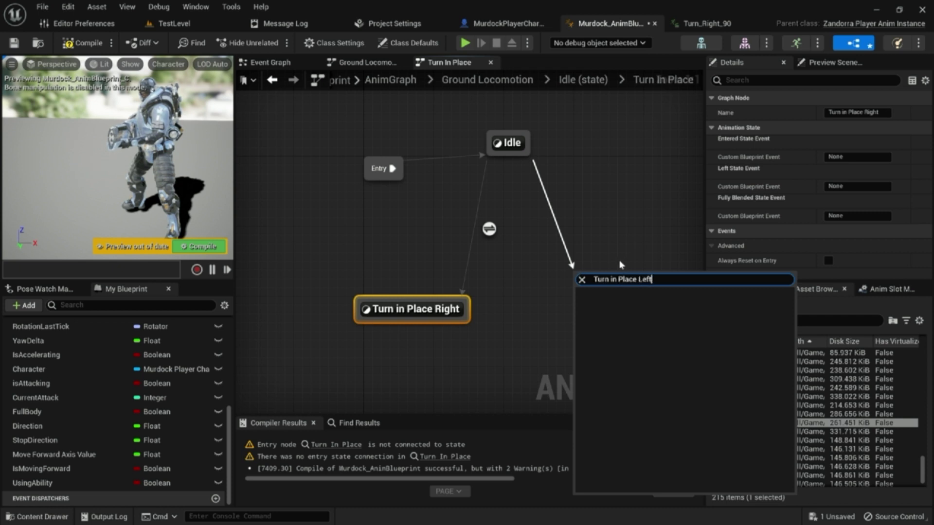
{"action": "type", "text": "St"}
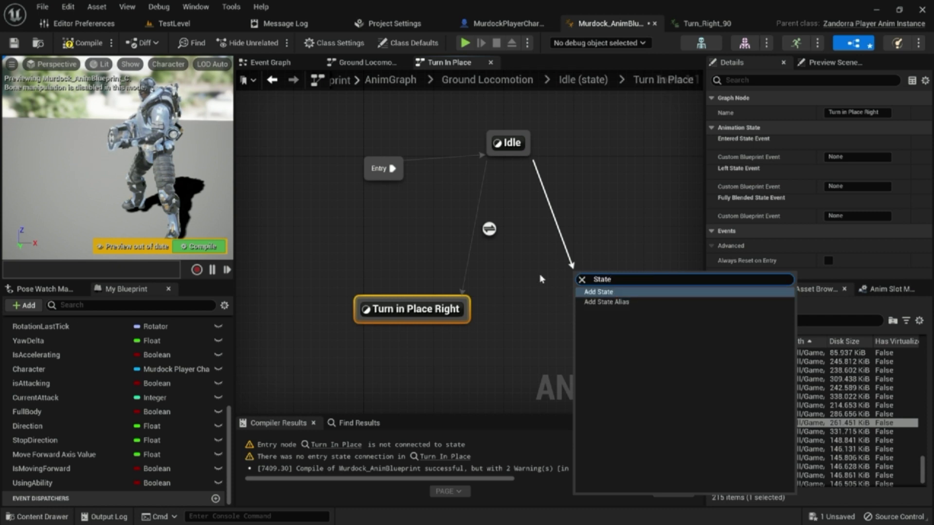
{"action": "type", "text": "ate"}
{"action": "key", "text": "Return"}
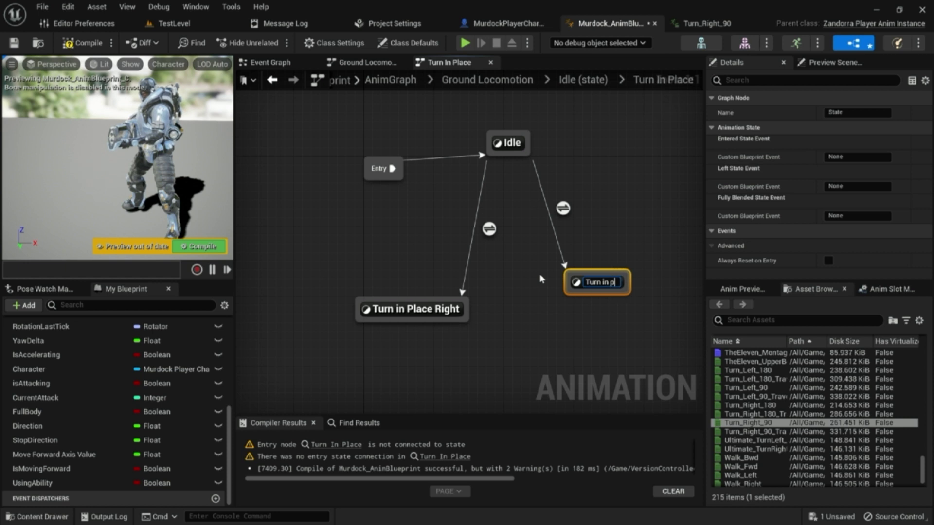
{"action": "key", "text": "Return"}
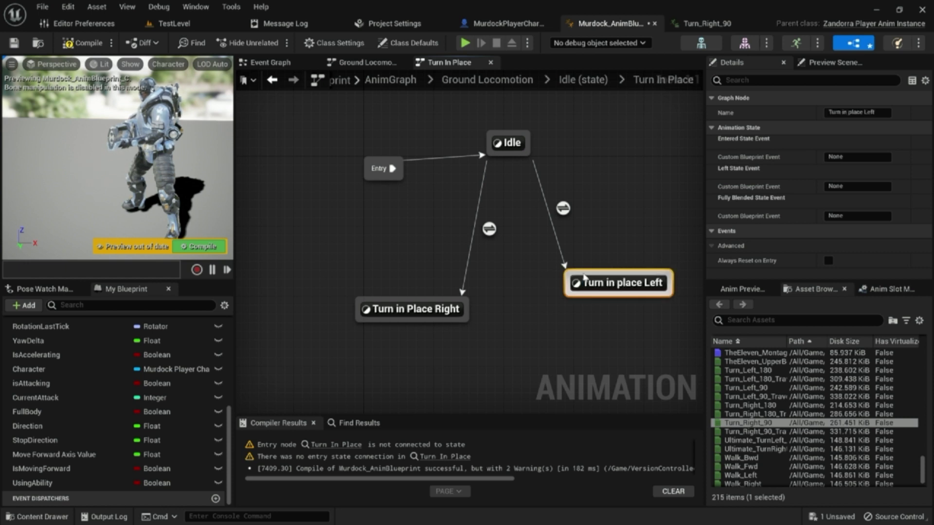
{"action": "left_click_drag", "start_coordinate": [587, 285], "coordinate": [638, 319]}
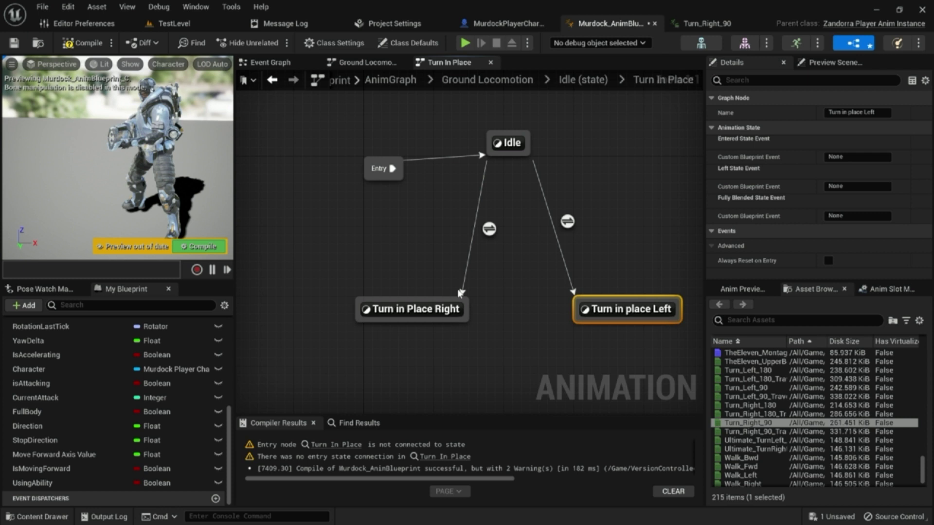
{"action": "double_click", "coordinate": [489, 229]}
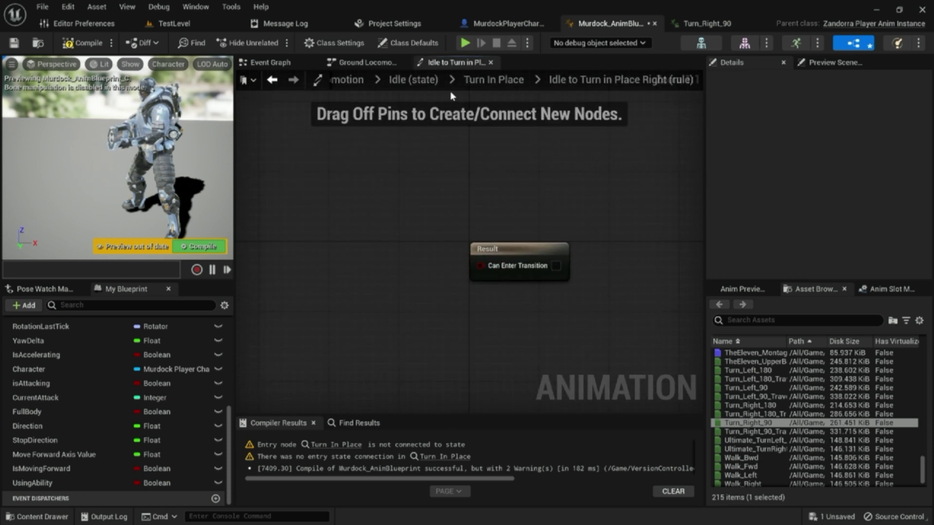
- Make the Idle-to-Turn in Place Right rule fire when Yaw > 90, and compile
{"action": "left_click", "coordinate": [272, 79]}
{"action": "left_click", "coordinate": [414, 309]}
{"action": "double_click", "coordinate": [489, 228]}
{"action": "scroll", "coordinate": [88, 412], "scroll_direction": "up", "scroll_amount": 3}
{"action": "left_click_drag", "start_coordinate": [29, 346], "coordinate": [346, 273], "text": "ctrl"}
{"action": "left_click", "coordinate": [340, 218]}
{"action": "type", "text": ">"}
{"action": "key", "text": "Return"}
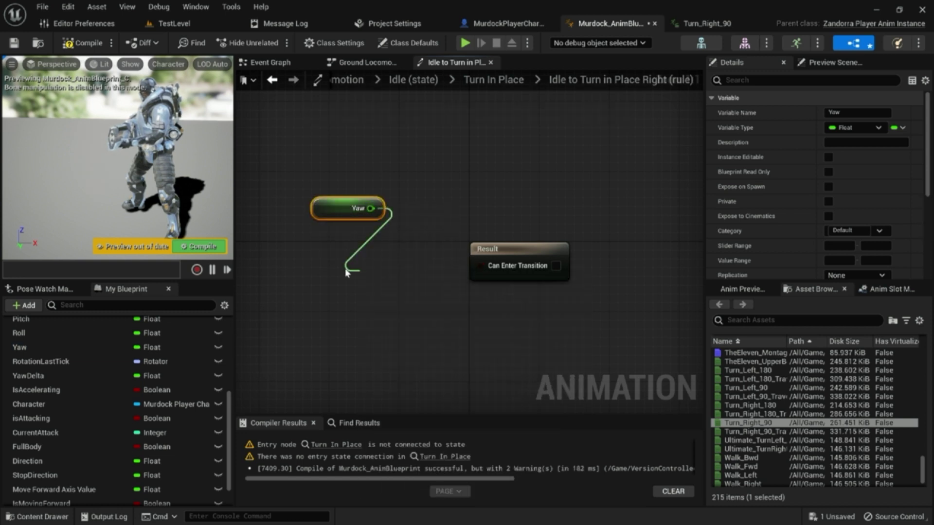
{"action": "left_click", "coordinate": [383, 296]}
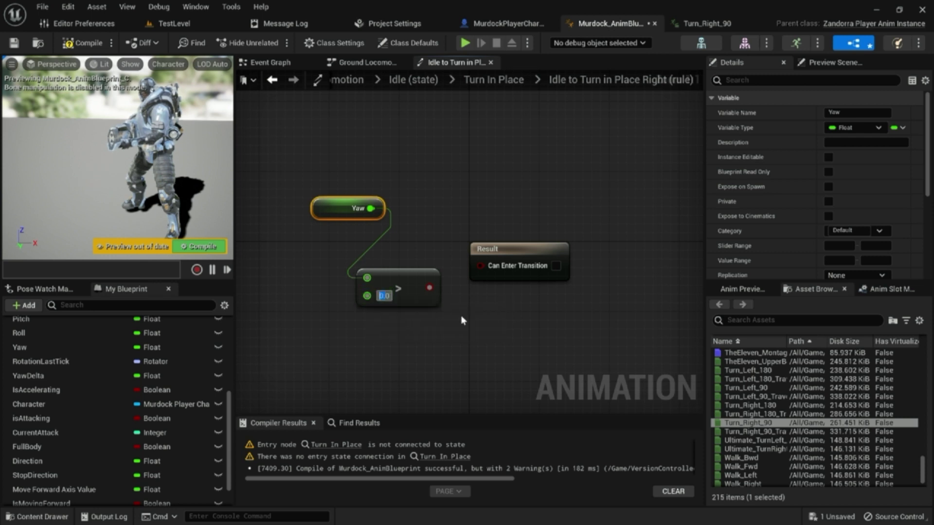
{"action": "type", "text": "90"}
{"action": "key", "text": "Return"}
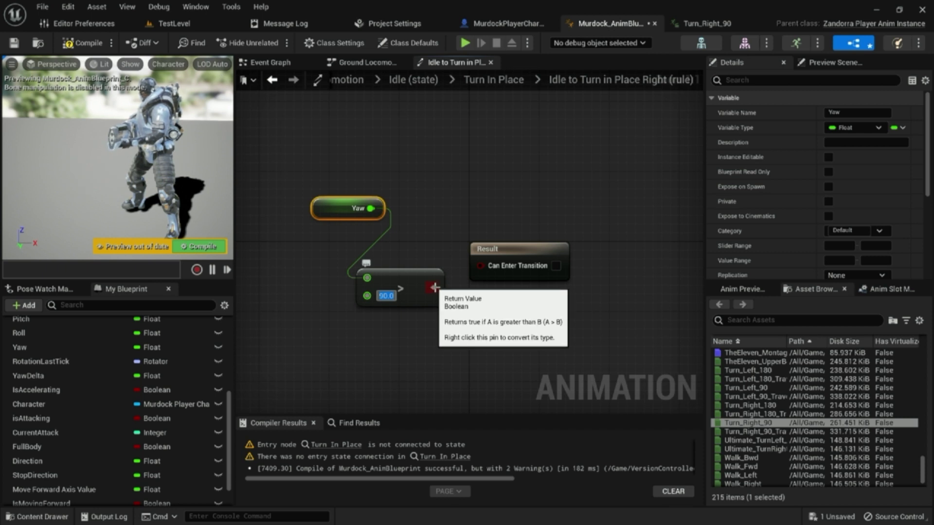
{"action": "left_click_drag", "start_coordinate": [434, 287], "coordinate": [529, 274]}
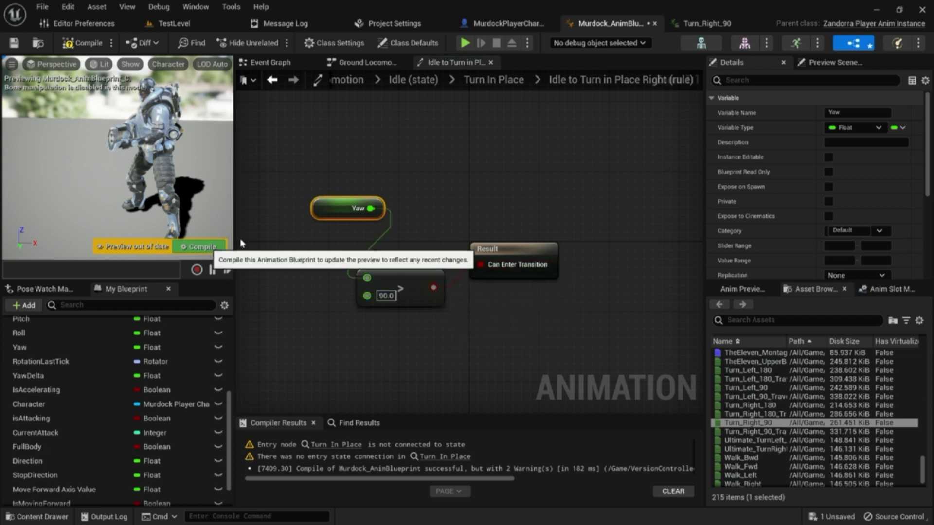
{"action": "left_click", "coordinate": [199, 246]}
- Make the Idle-to-Turn in place Left rule fire when Yaw < -90, and compile
{"action": "left_click", "coordinate": [494, 79]}
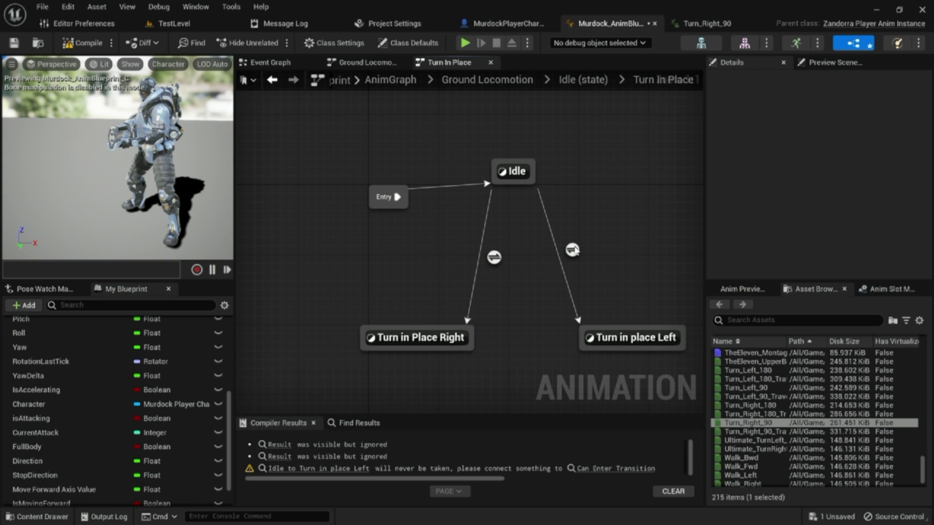
{"action": "double_click", "coordinate": [572, 250]}
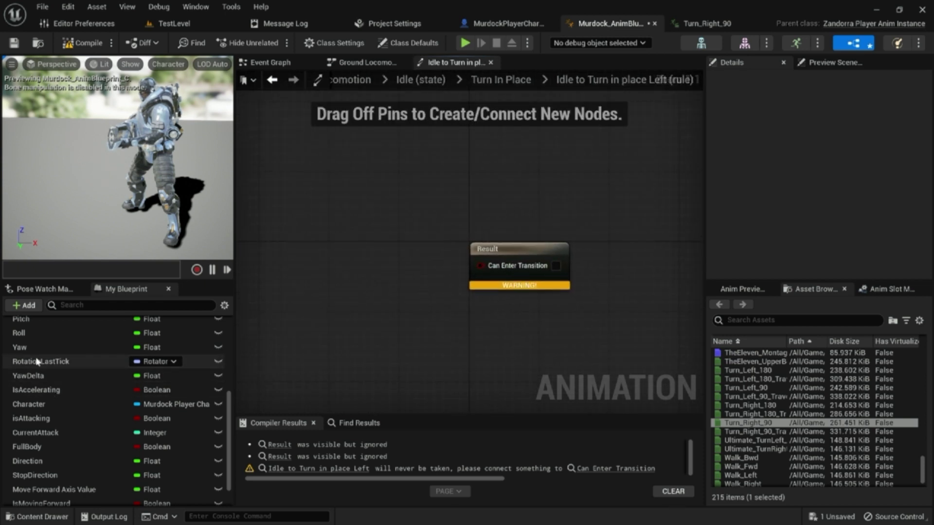
{"action": "left_click_drag", "start_coordinate": [31, 346], "coordinate": [355, 226]}
{"action": "left_click", "coordinate": [336, 200]}
{"action": "type", "text": "<"}
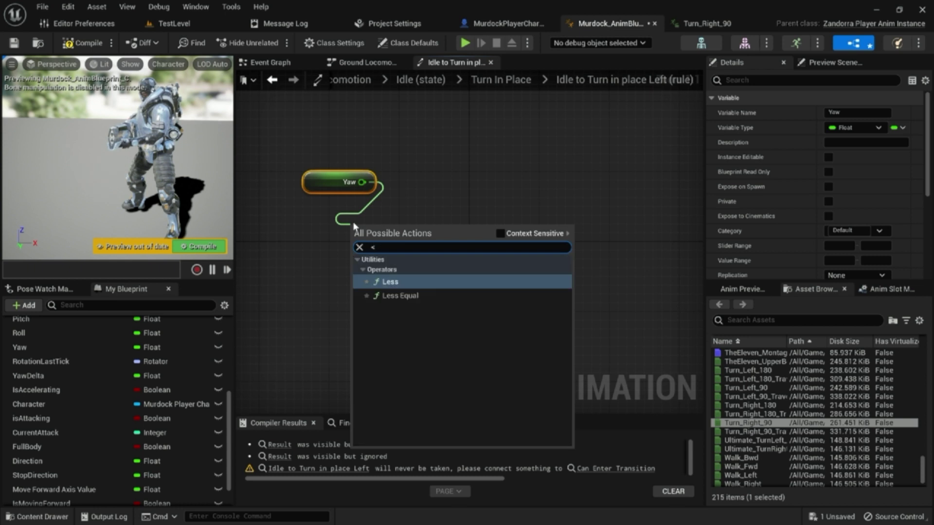
{"action": "key", "text": "Return"}
{"action": "left_click", "coordinate": [375, 252]}
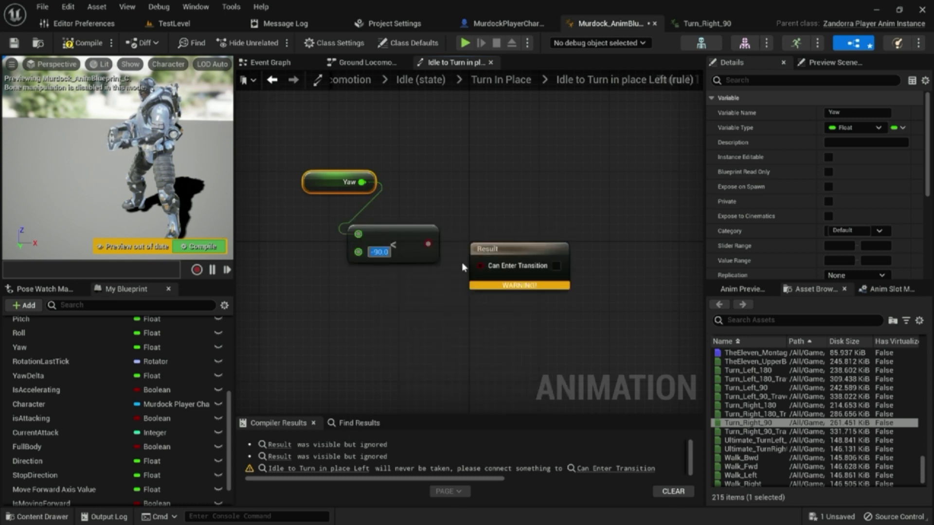
{"action": "left_click", "coordinate": [445, 252]}
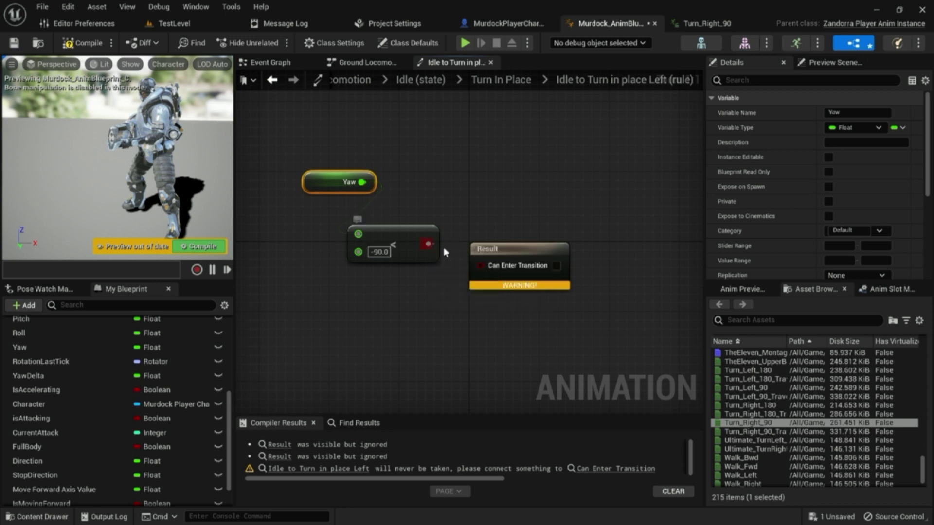
{"action": "left_click", "coordinate": [220, 247]}
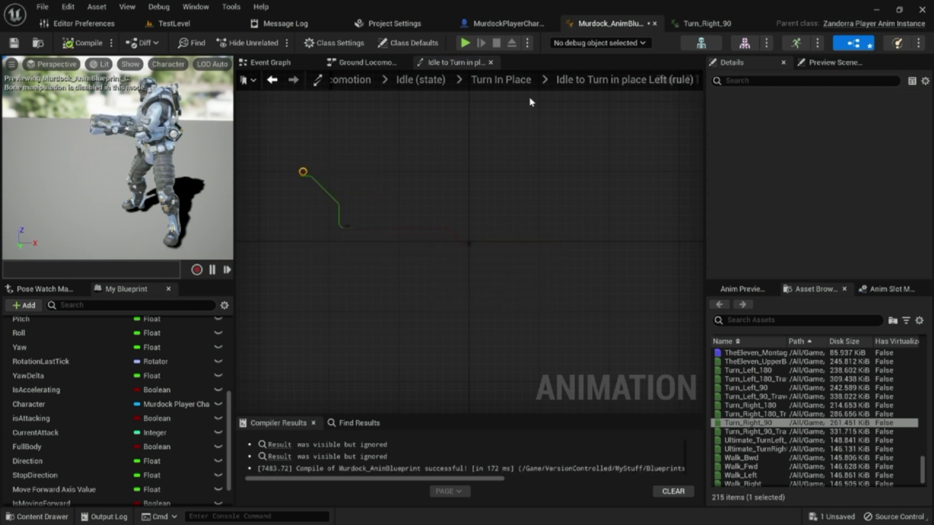
{"action": "left_click", "coordinate": [501, 79]}
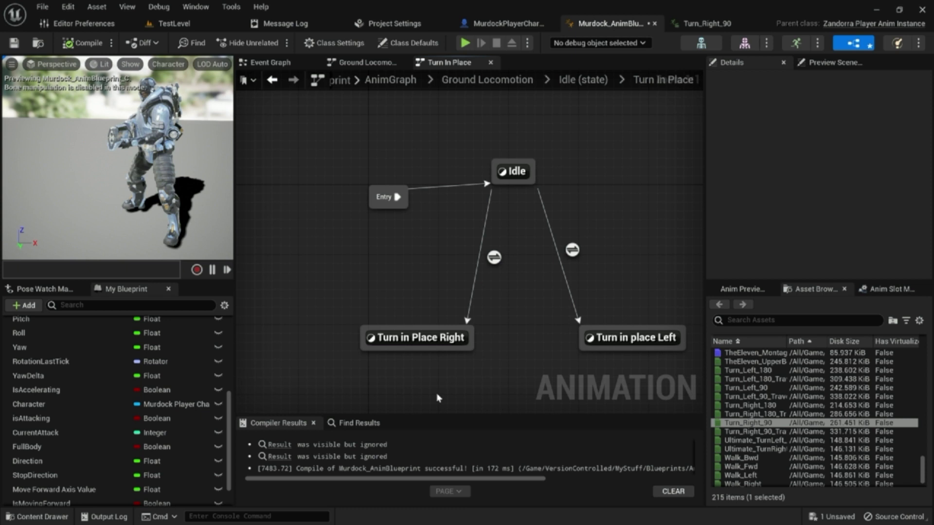
- Draw a Turn in Place Right to Idle transition; a trial Time Remaining node is undone
{"action": "left_click_drag", "start_coordinate": [433, 334], "coordinate": [491, 184]}
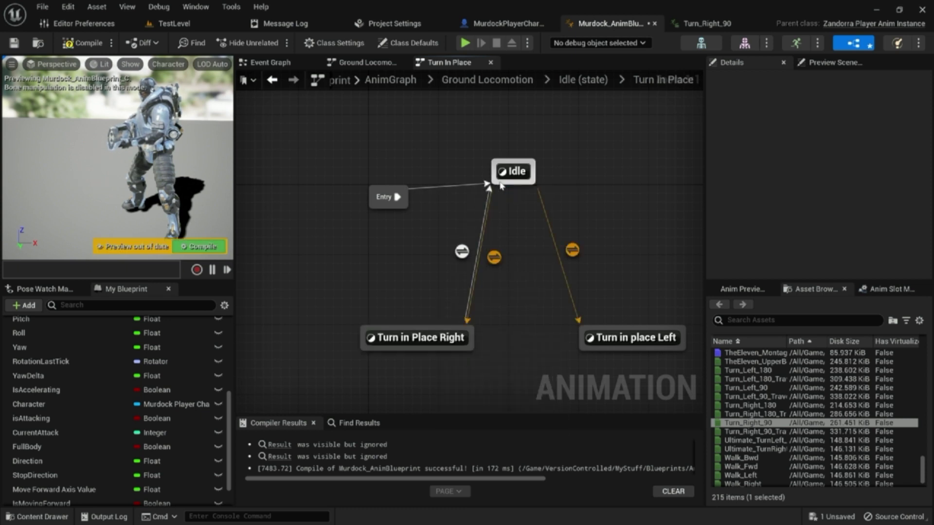
{"action": "double_click", "coordinate": [461, 252]}
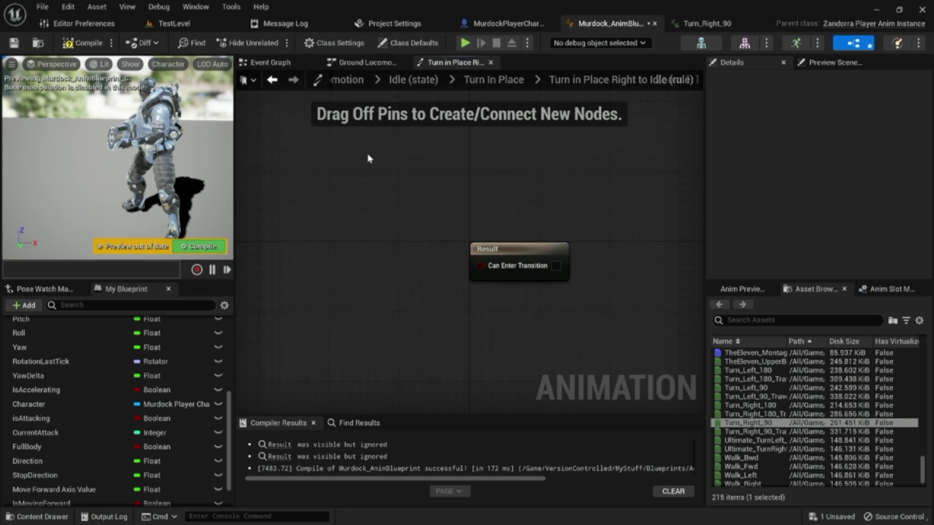
{"action": "right_click", "coordinate": [368, 154]}
{"action": "type", "text": "time remai"}
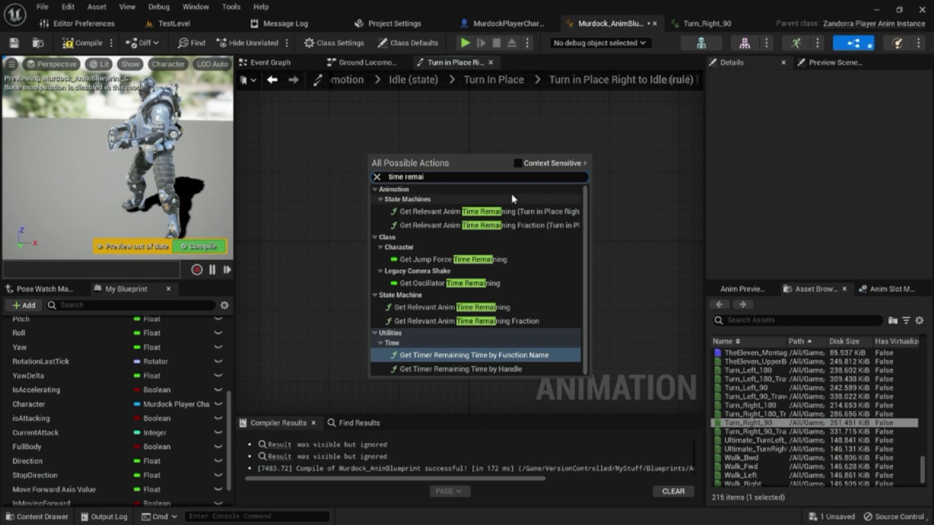
{"action": "left_click", "coordinate": [518, 163]}
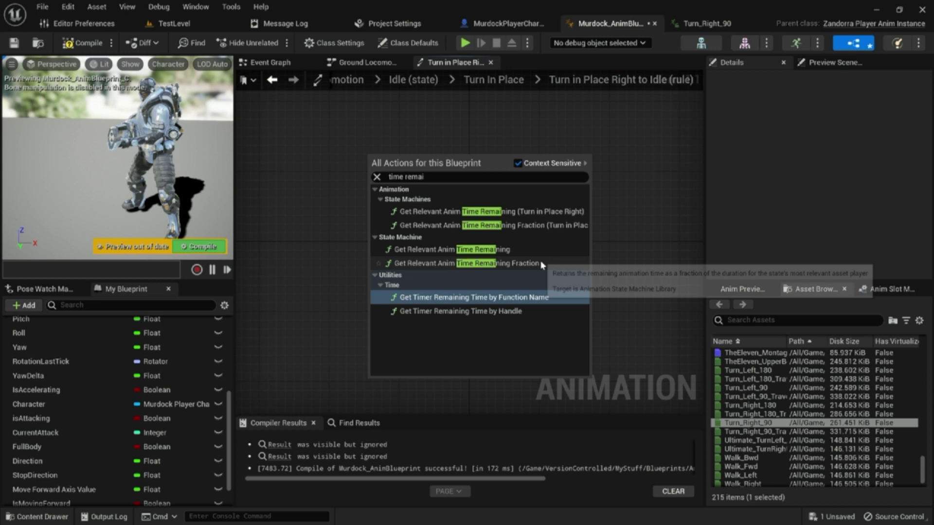
{"action": "left_click", "coordinate": [563, 225]}
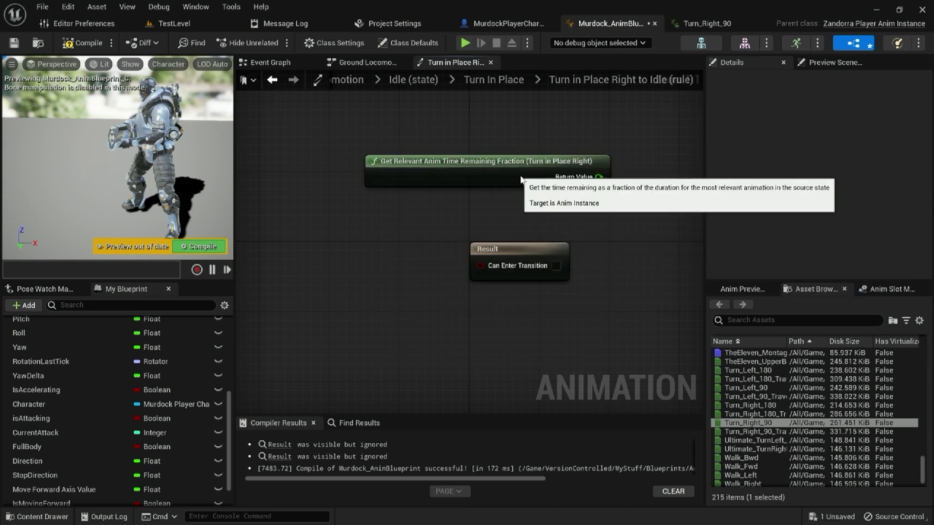
{"action": "key", "text": "ctrl+z"}
{"action": "right_click", "coordinate": [421, 181]}
{"action": "type", "text": "time remain"}
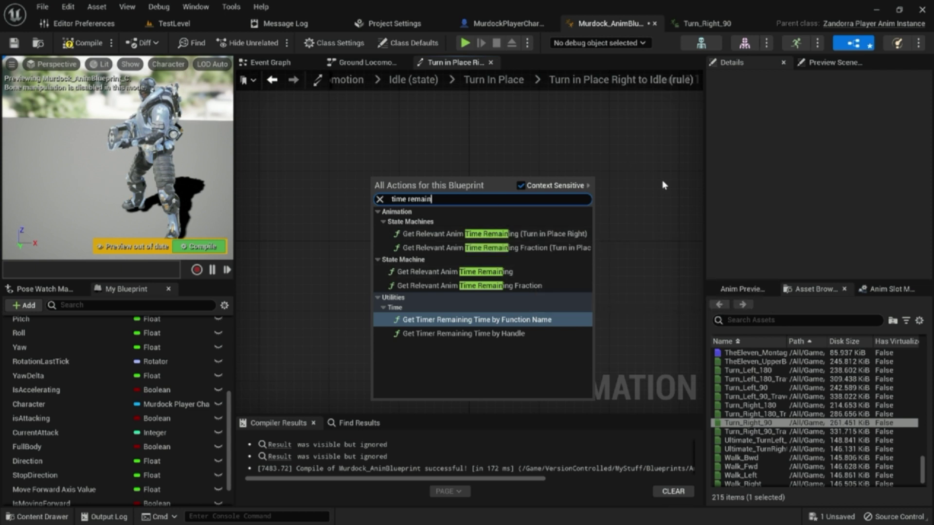
{"action": "key", "text": "alt+Left"}
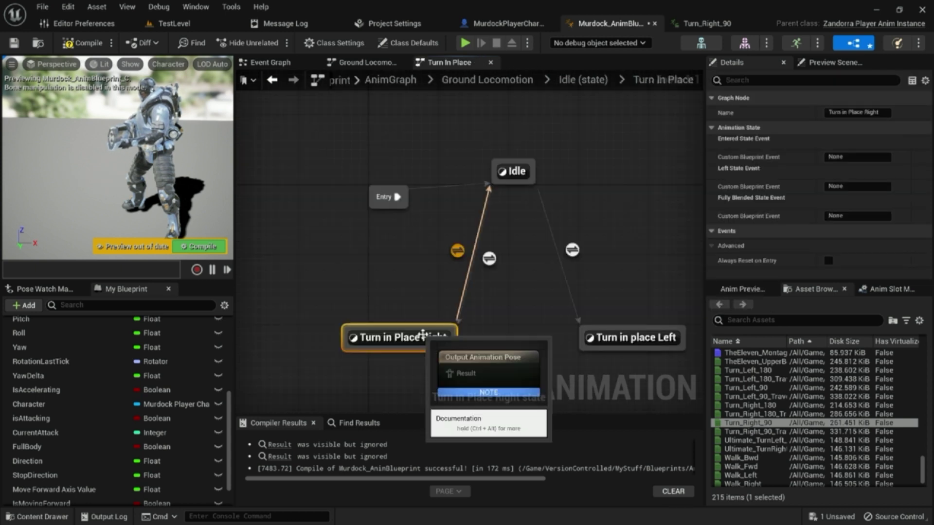
{"action": "right_click_drag", "start_coordinate": [423, 333], "coordinate": [446, 314]}
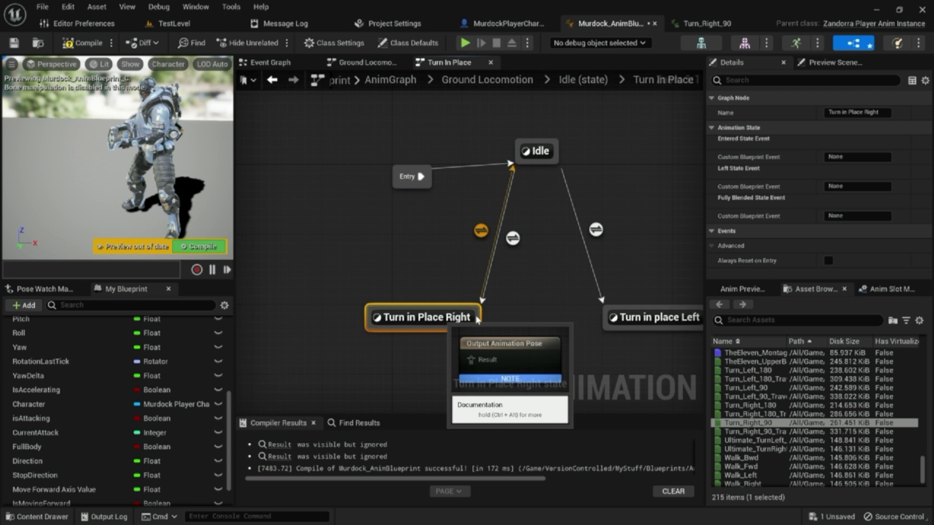
- Assign Turn_Right_90 to Turn in Place Right and Turn_Left_90 to Turn in place Left, then compile
{"action": "double_click", "coordinate": [426, 317]}
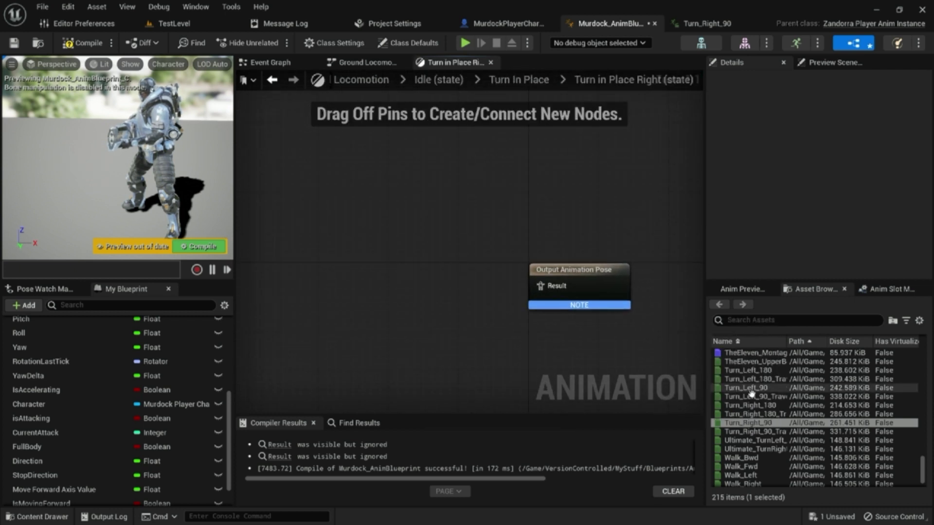
{"action": "left_click_drag", "start_coordinate": [756, 421], "coordinate": [549, 287]}
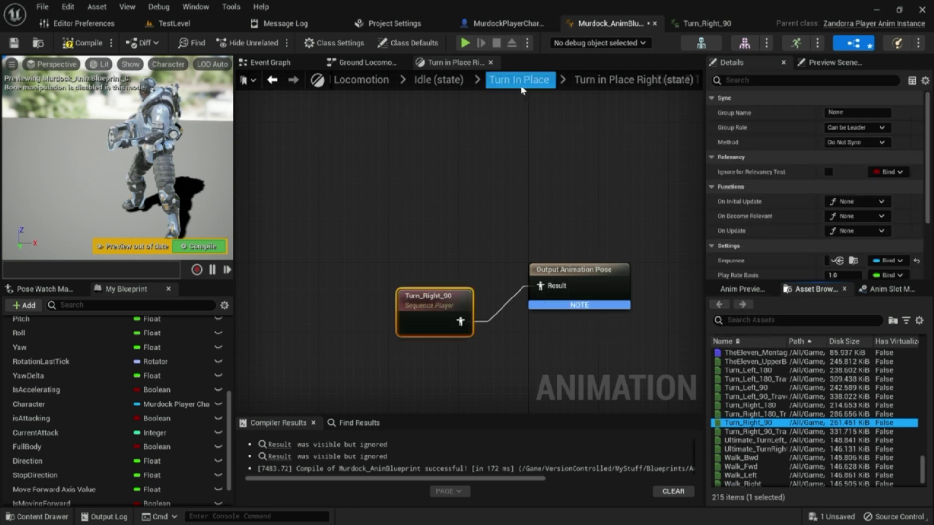
{"action": "left_click", "coordinate": [83, 43]}
{"action": "left_click", "coordinate": [520, 79]}
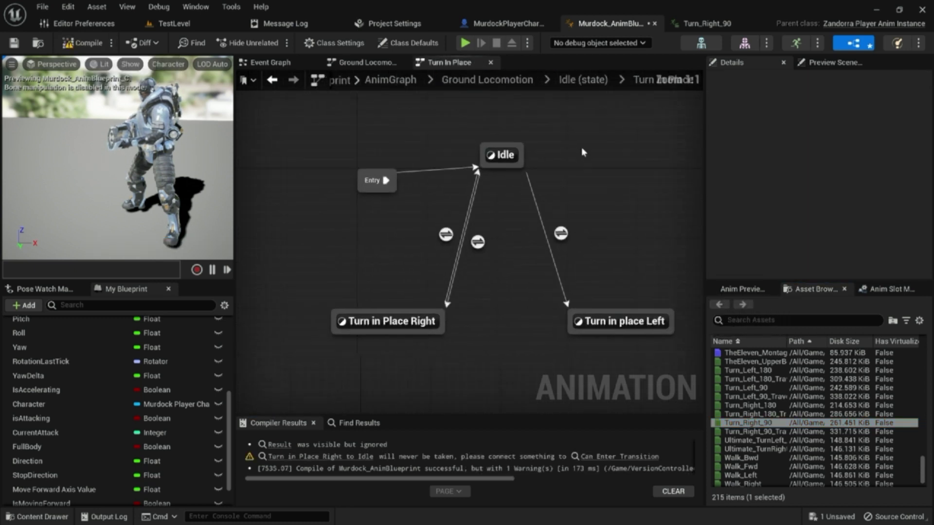
{"action": "left_click_drag", "start_coordinate": [769, 388], "coordinate": [619, 336]}
{"action": "key", "text": "F7"}
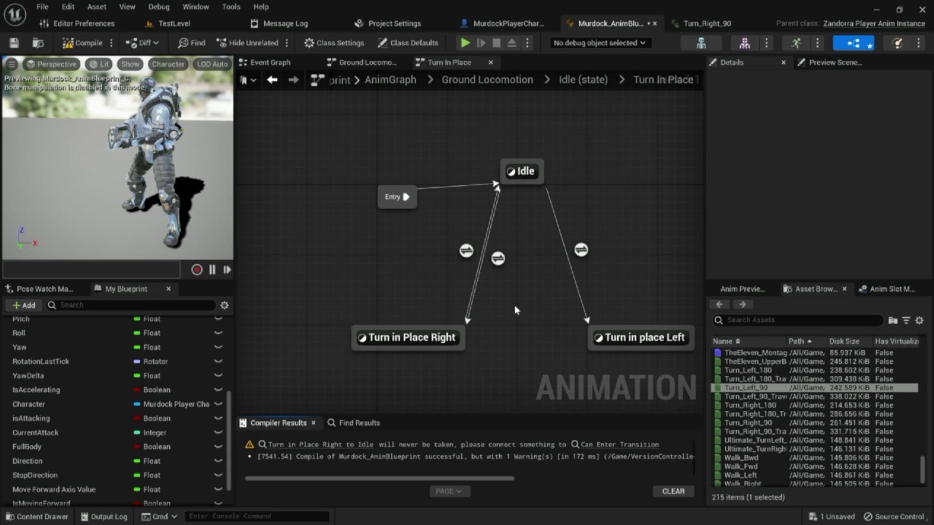
- Wire Time Remaining (ratio) Turn_Right_90 < 0.2 into the Right-to-Idle rule's Can Enter Transition, and compile
{"action": "double_click", "coordinate": [492, 247]}
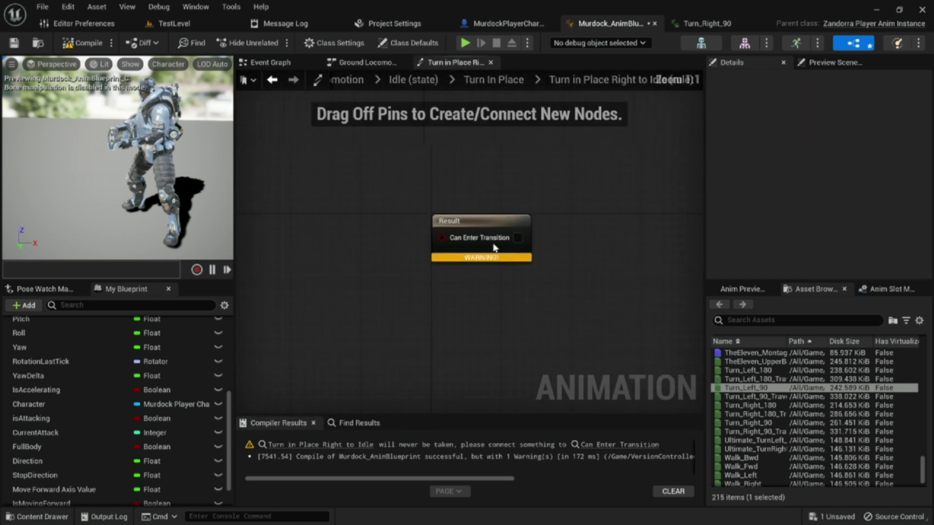
{"action": "right_click", "coordinate": [400, 202]}
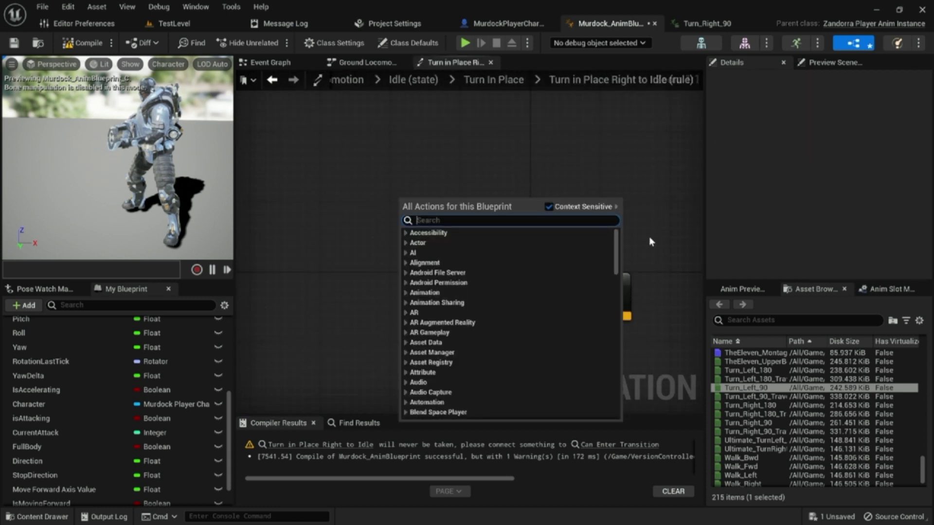
{"action": "type", "text": "time remain"}
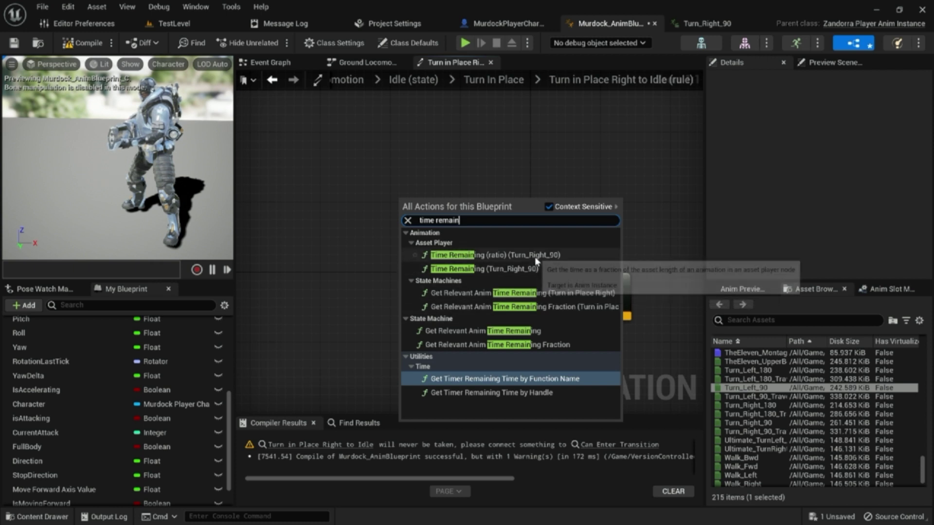
{"action": "left_click", "coordinate": [517, 258]}
{"action": "left_click", "coordinate": [517, 259]}
{"action": "left_click_drag", "start_coordinate": [542, 216], "coordinate": [437, 274]}
{"action": "type", "text": "<"}
{"action": "key", "text": "Return"}
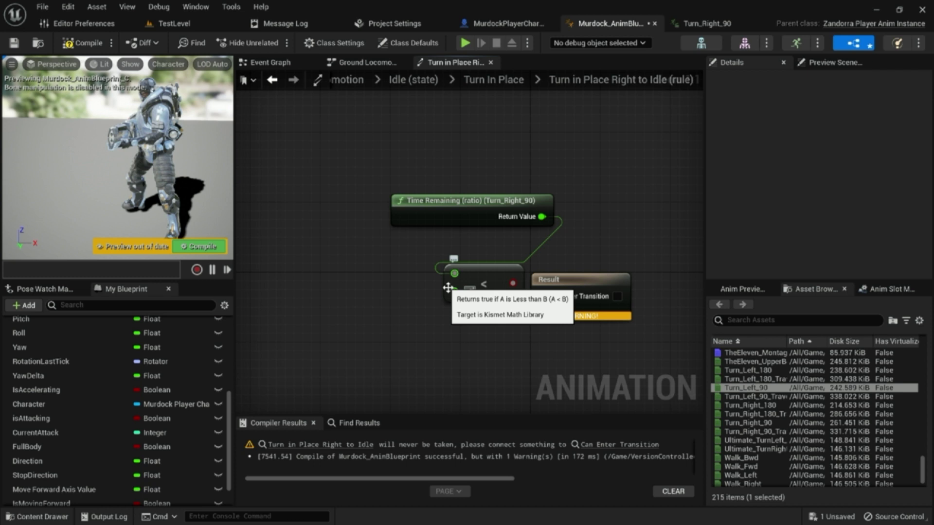
{"action": "type", "text": "0.2"}
{"action": "left_click_drag", "start_coordinate": [482, 271], "coordinate": [536, 299]}
{"action": "left_click", "coordinate": [438, 214], "text": "ctrl"}
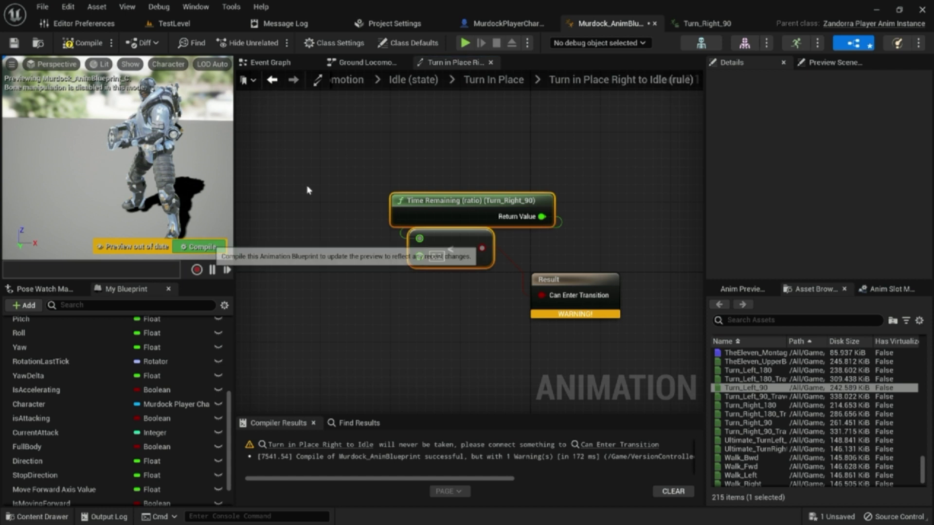
{"action": "left_click", "coordinate": [199, 246]}
{"action": "left_click", "coordinate": [493, 79]}
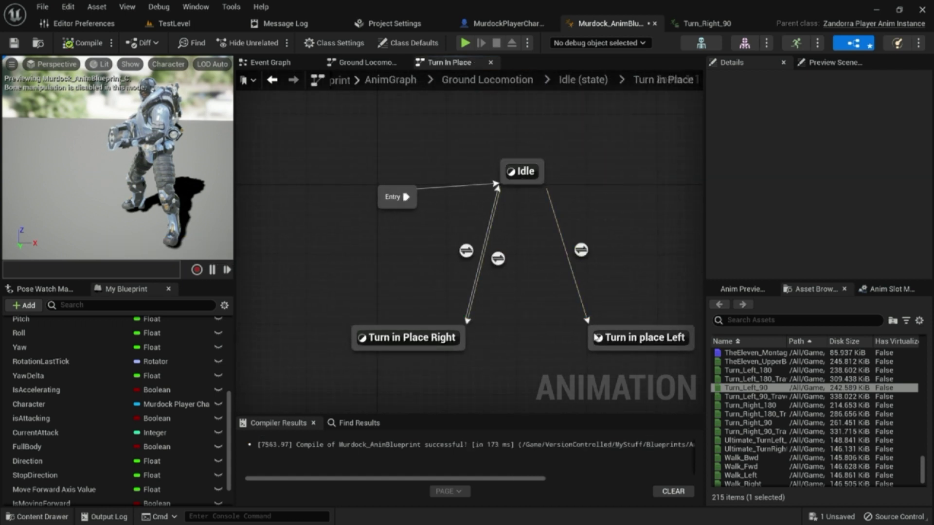
- Add a Turn in place Left to Idle transition firing when Turn_Left_90's Time Remaining (ratio) < 0.2
{"action": "left_click_drag", "start_coordinate": [590, 333], "coordinate": [537, 183]}
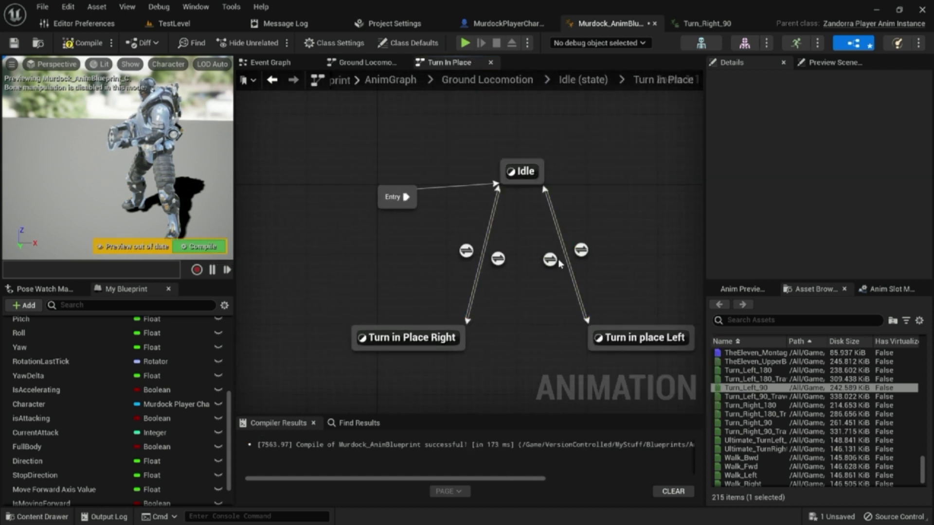
{"action": "double_click", "coordinate": [551, 267]}
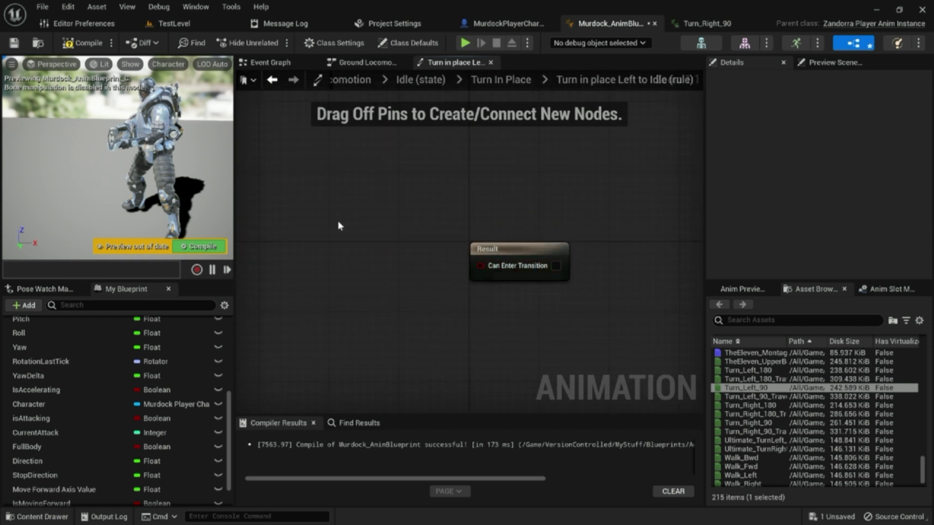
{"action": "right_click", "coordinate": [338, 223]}
{"action": "type", "text": "time remainin"}
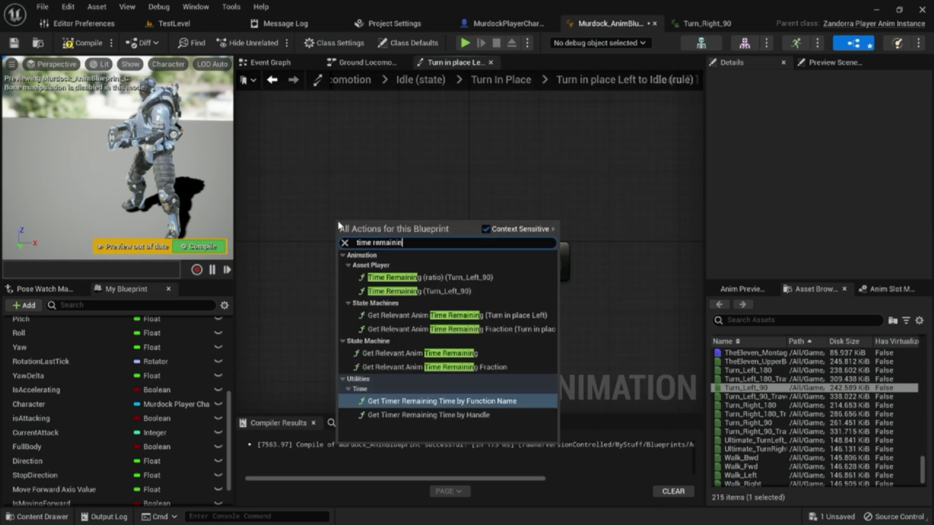
{"action": "left_click", "coordinate": [430, 277]}
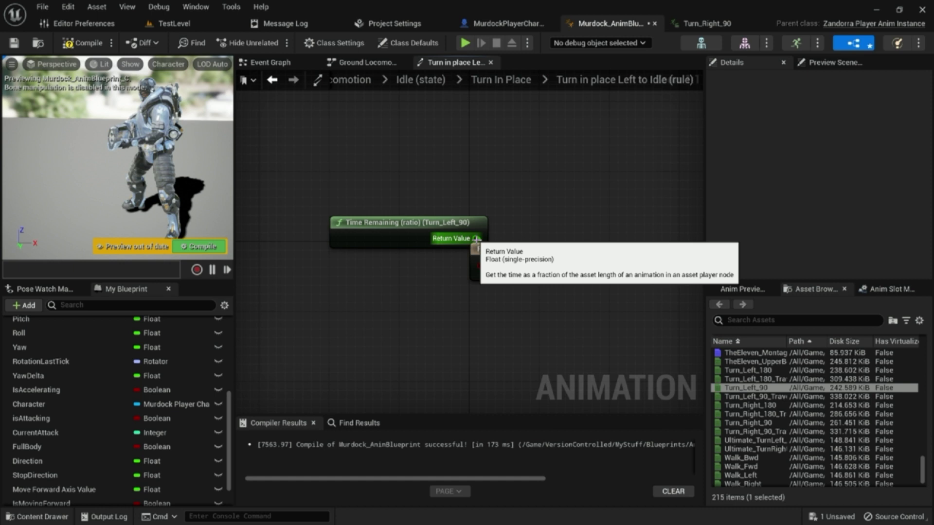
{"action": "left_click_drag", "start_coordinate": [477, 238], "coordinate": [361, 277]}
{"action": "type", "text": "<"}
{"action": "key", "text": "Return"}
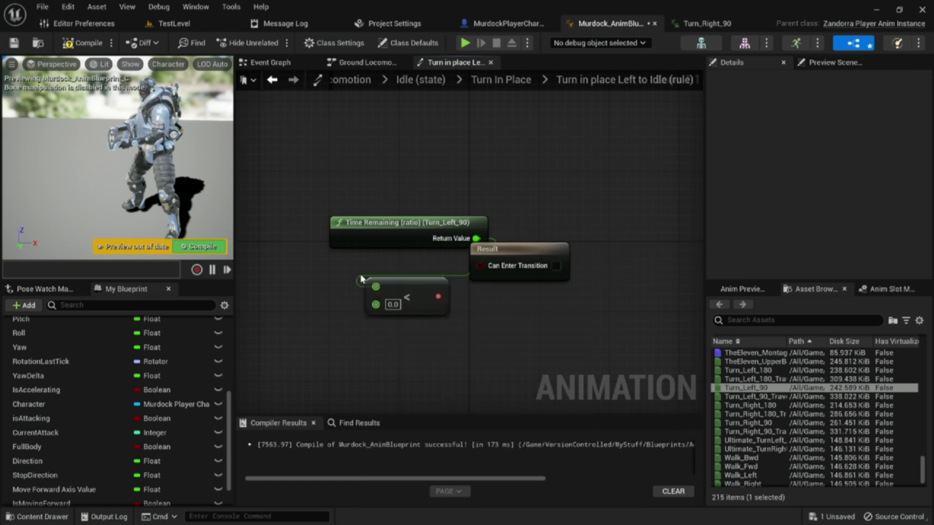
{"action": "left_click", "coordinate": [393, 305]}
{"action": "type", "text": "0.2"}
{"action": "key", "text": "Return"}
- Compile, then open Turn_Right_90 from the Turn in Place Right state for editing
{"action": "left_click_drag", "start_coordinate": [519, 254], "coordinate": [580, 281]}
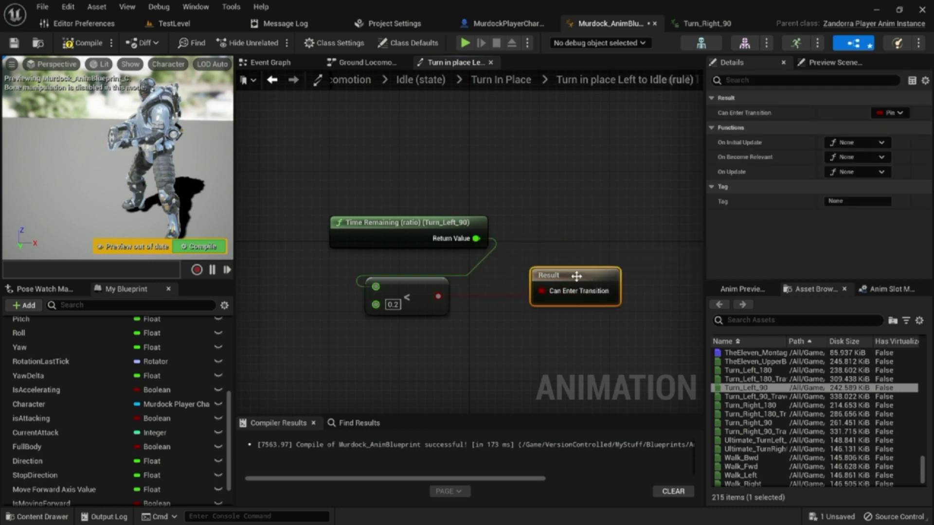
{"action": "left_click", "coordinate": [221, 247]}
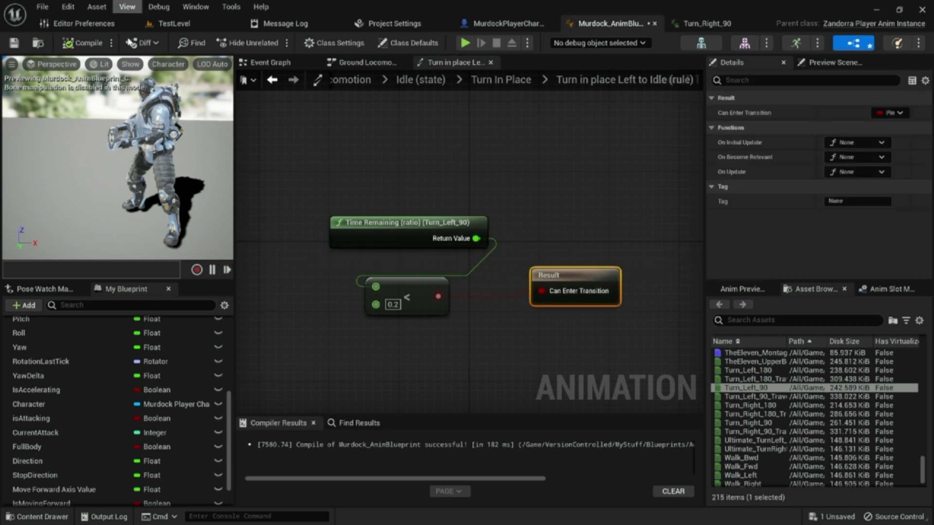
{"action": "left_click", "coordinate": [489, 83]}
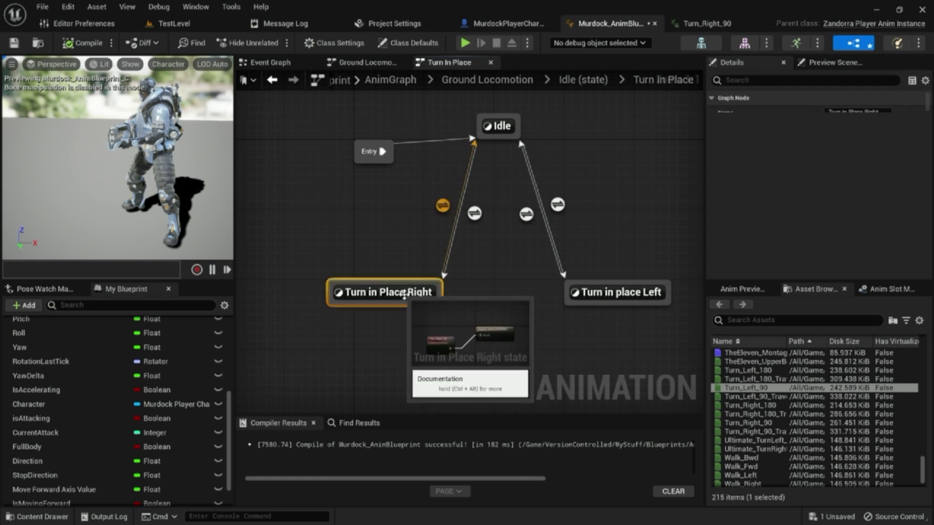
{"action": "double_click", "coordinate": [404, 293]}
{"action": "double_click", "coordinate": [418, 275]}
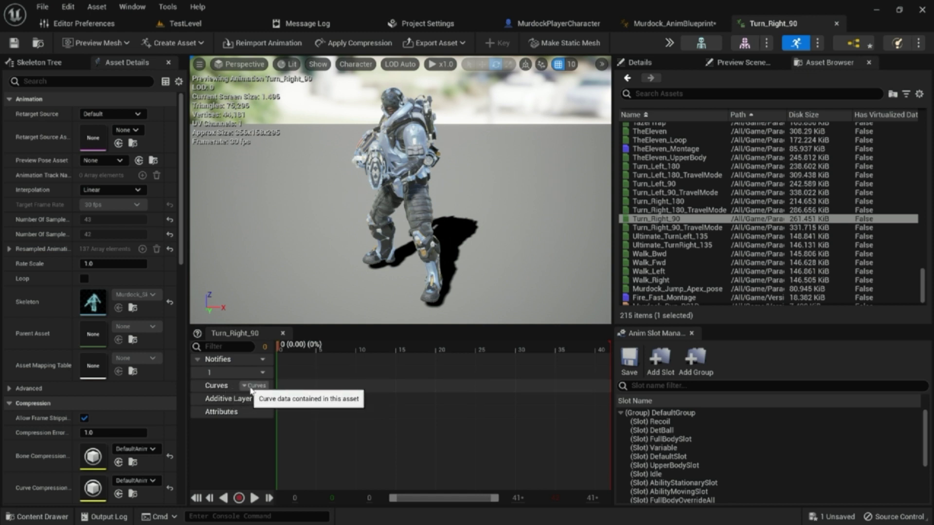
- Preview Turn_Right_90, then add the IsTurning curve from the Add Curve list
{"action": "left_click", "coordinate": [253, 501]}
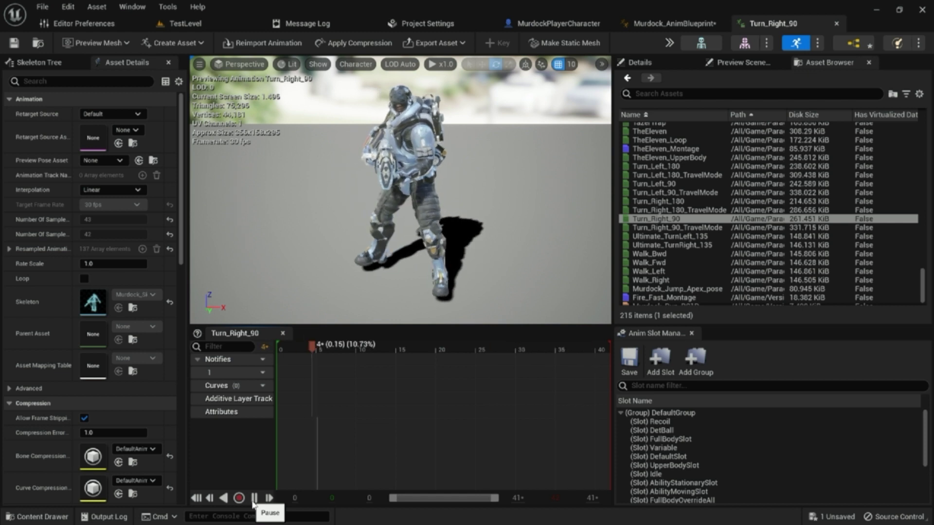
{"action": "left_click", "coordinate": [254, 499]}
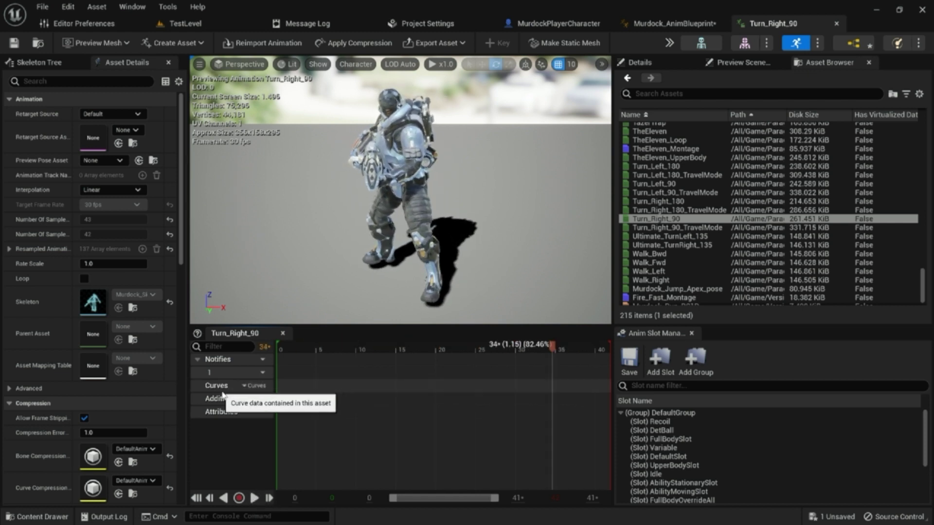
{"action": "left_click", "coordinate": [254, 386]}
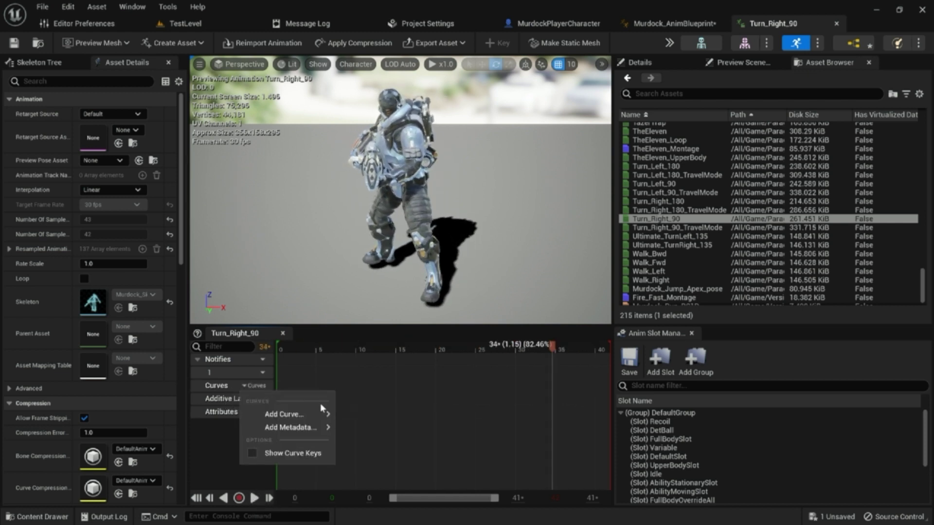
{"action": "mouse_move", "coordinate": [317, 414]}
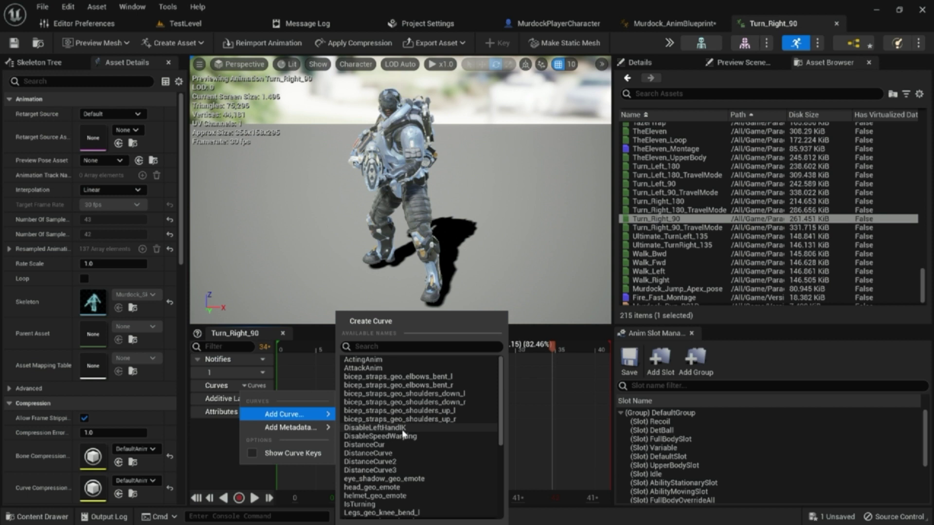
{"action": "scroll", "coordinate": [410, 389], "scroll_direction": "down", "scroll_amount": 10}
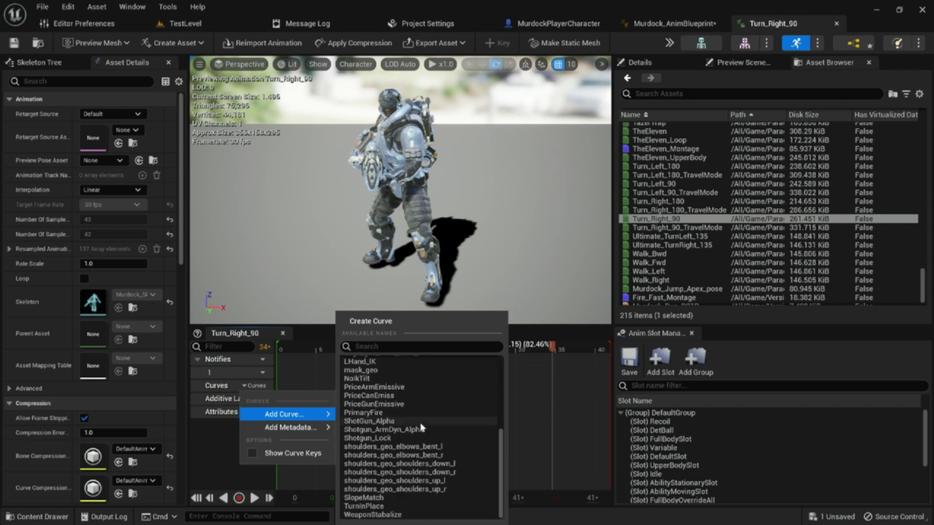
{"action": "scroll", "coordinate": [414, 423], "scroll_direction": "up", "scroll_amount": 10}
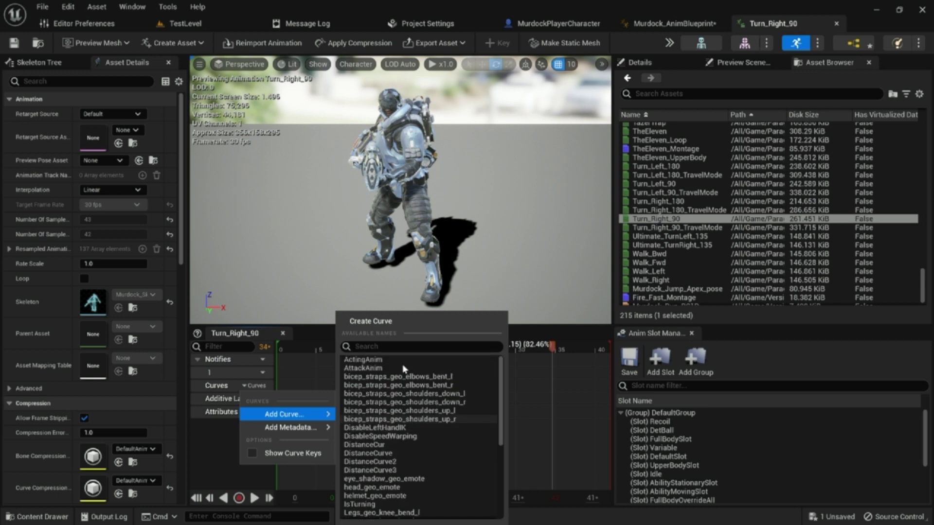
{"action": "scroll", "coordinate": [406, 450], "scroll_direction": "down", "scroll_amount": 1}
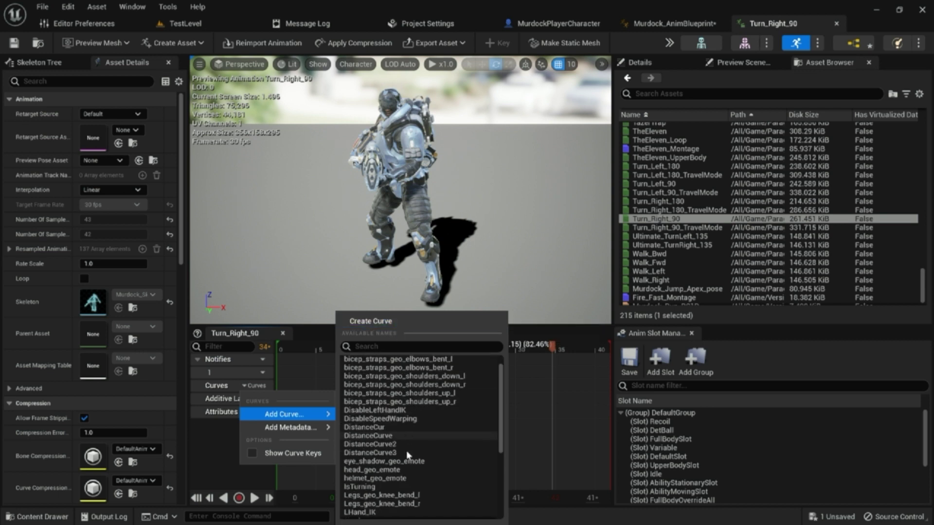
{"action": "left_click", "coordinate": [374, 487]}
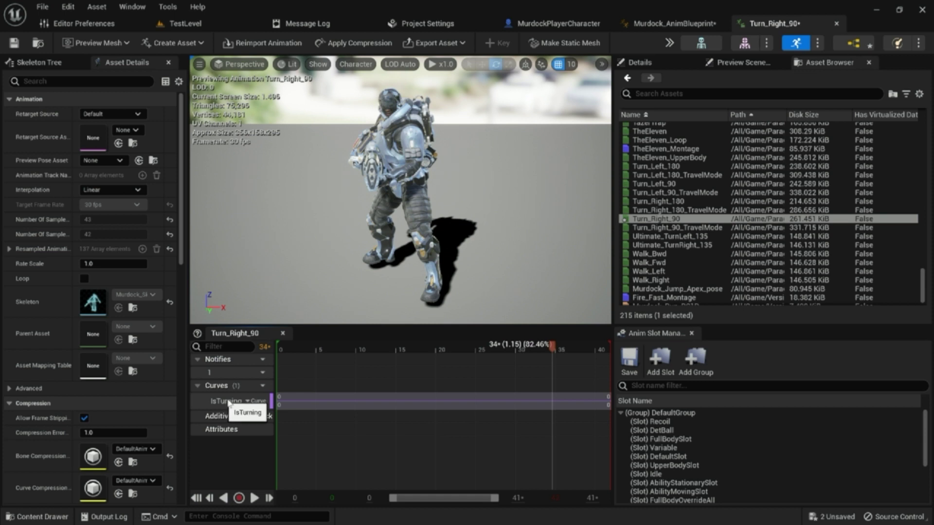
- Add a TurnInPlace curve to Turn_Right_90 and rename it TurnInPlaceAmount
{"action": "left_click", "coordinate": [254, 385]}
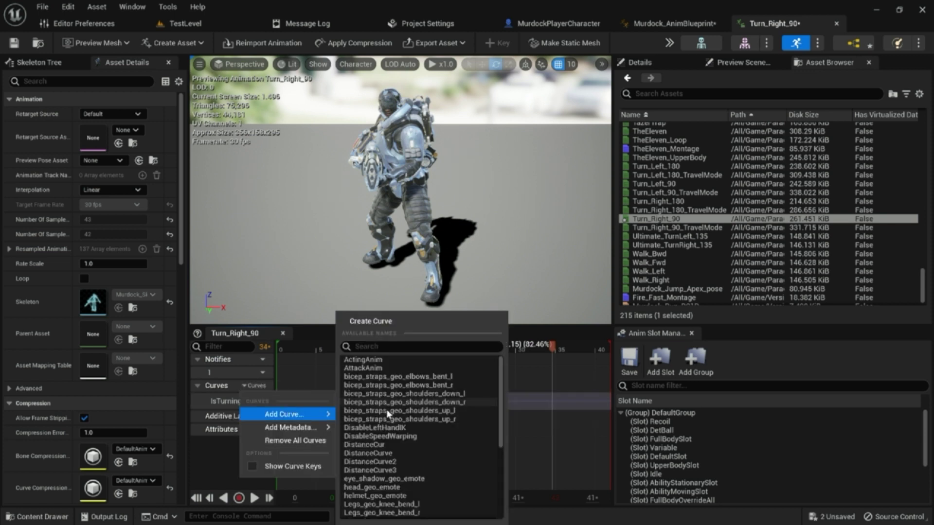
{"action": "scroll", "coordinate": [388, 413], "scroll_direction": "down", "scroll_amount": 5}
{"action": "left_click", "coordinate": [380, 513]}
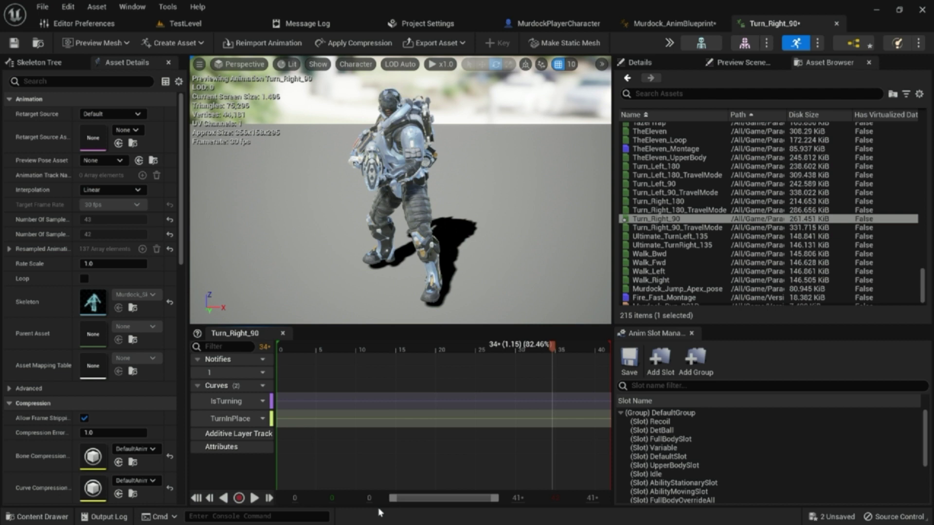
{"action": "left_click", "coordinate": [245, 419]}
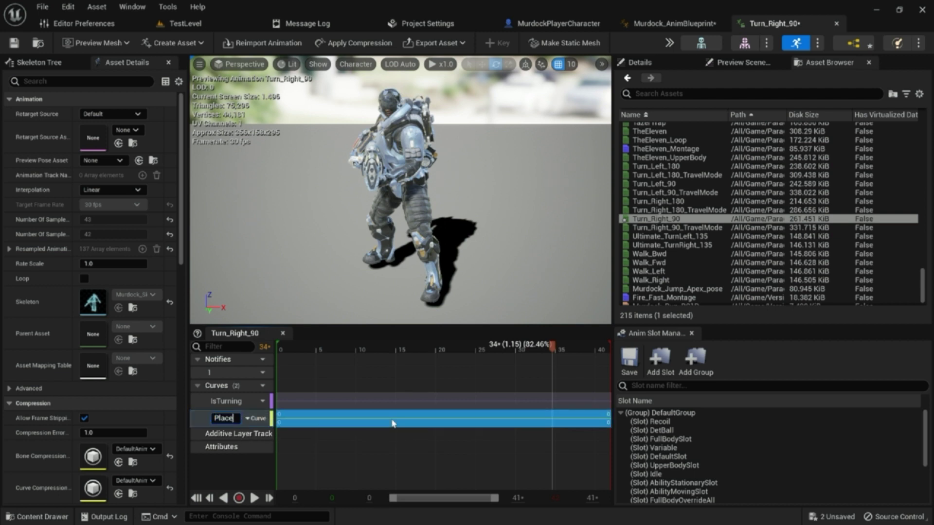
{"action": "key", "text": "Escape"}
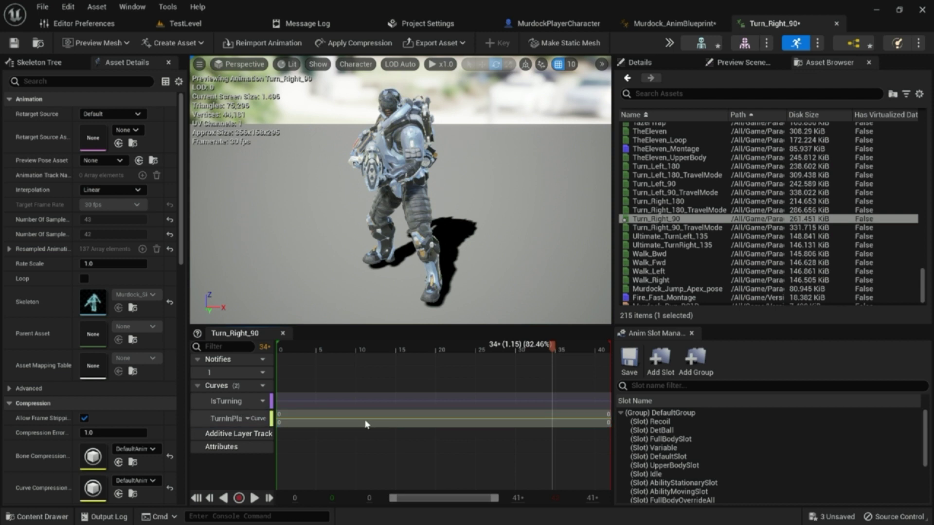
- Convert the IsTurning curve to a metadata curve and preview the animation
{"action": "left_click", "coordinate": [253, 402]}
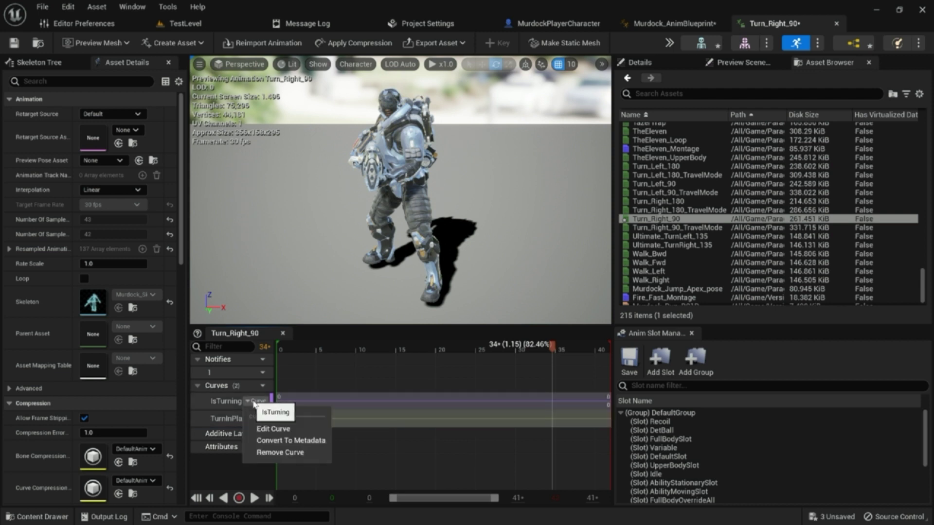
{"action": "left_click", "coordinate": [296, 441]}
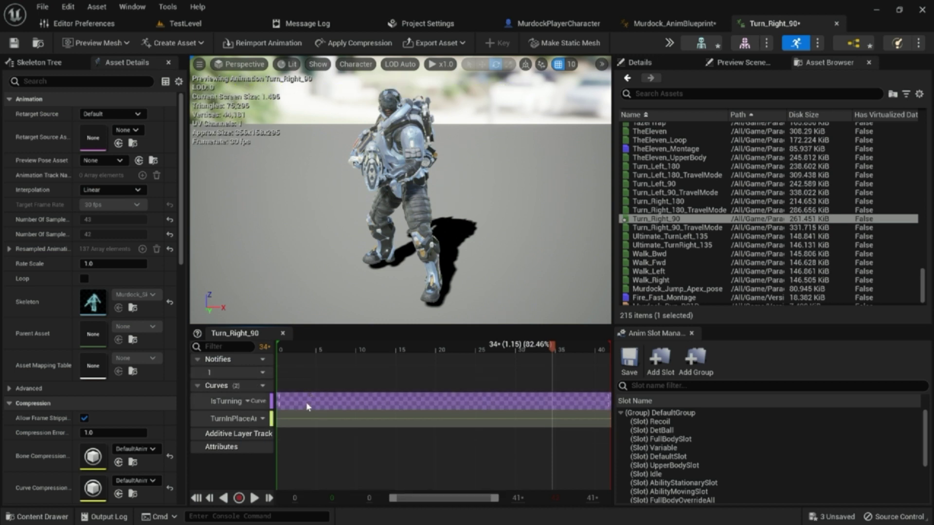
{"action": "left_click", "coordinate": [292, 407]}
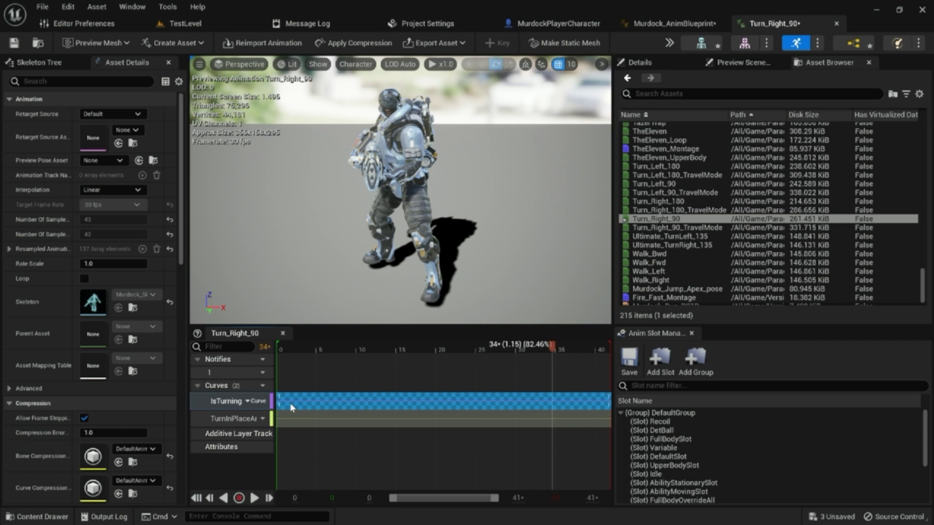
{"action": "left_click", "coordinate": [256, 499]}
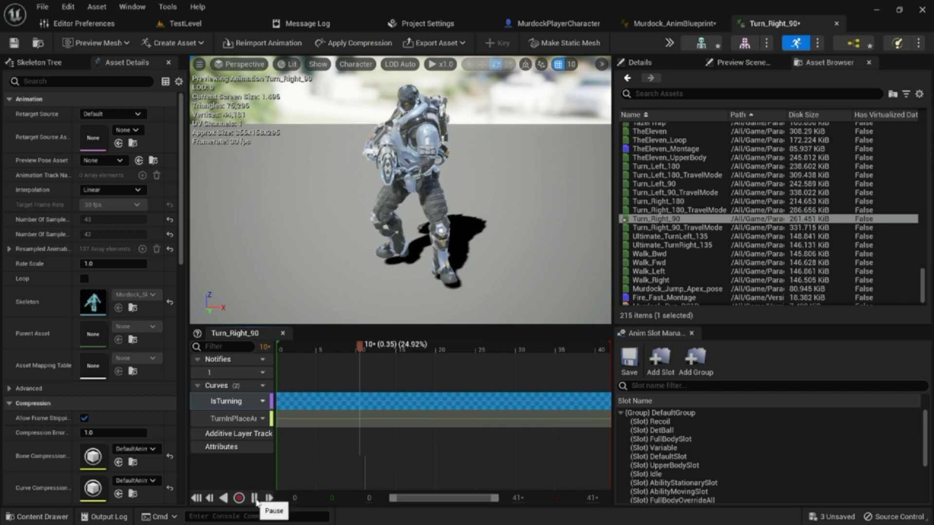
{"action": "left_click", "coordinate": [255, 498]}
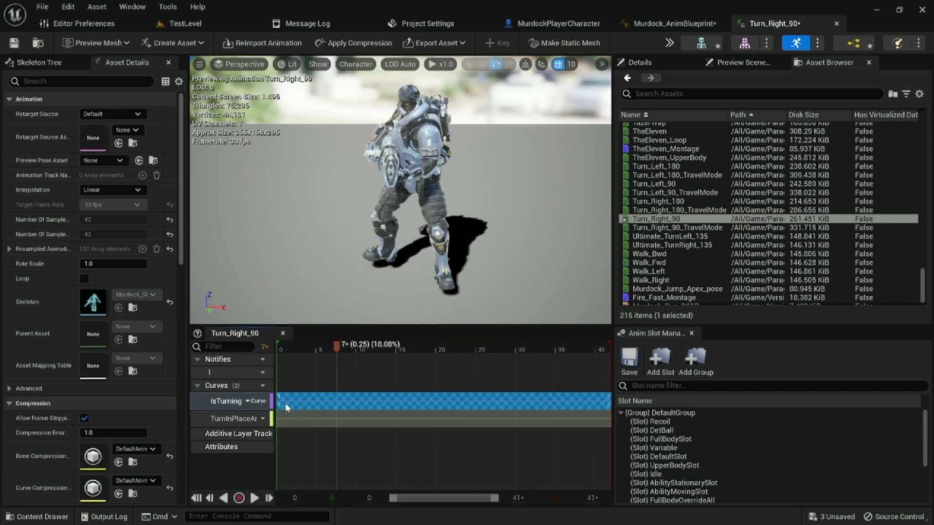
{"action": "left_click", "coordinate": [288, 425]}
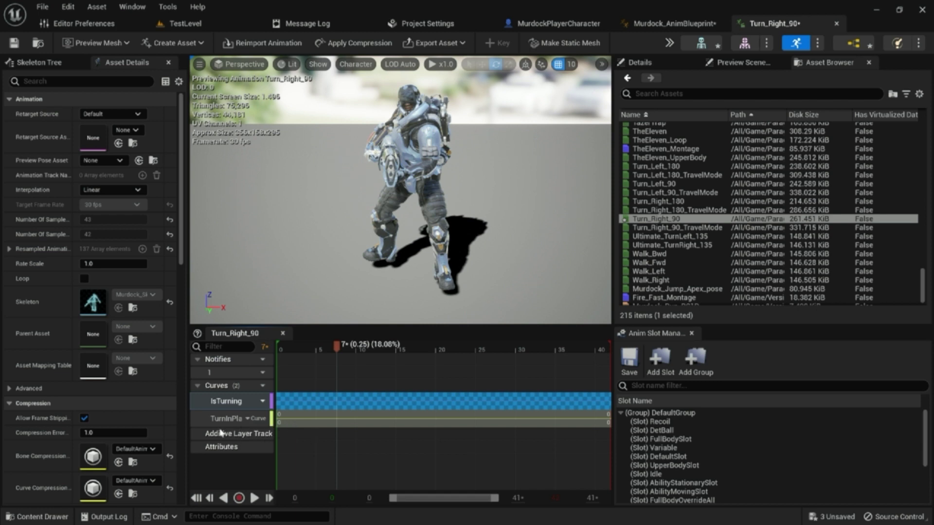
- Open the TurnInPlaceAmount curve and set its first key's value to 90
{"action": "double_click", "coordinate": [320, 417]}
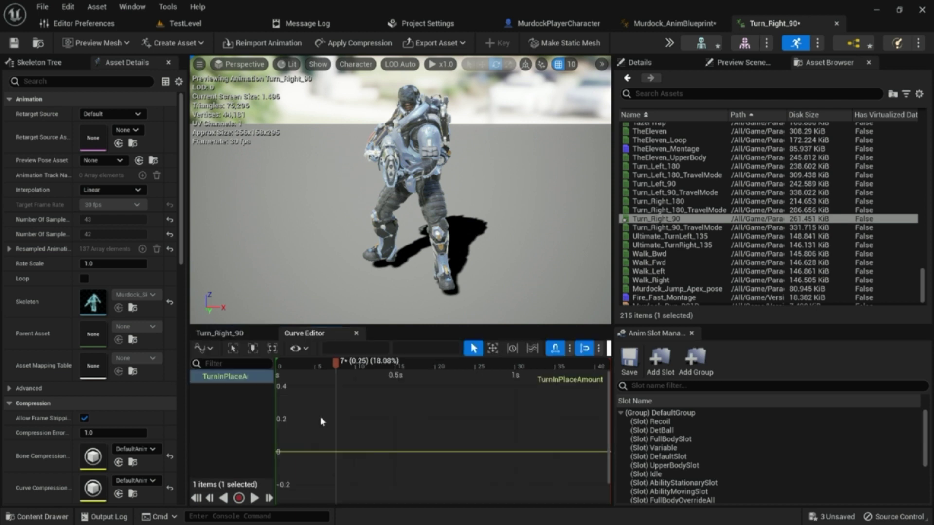
{"action": "left_click", "coordinate": [287, 452]}
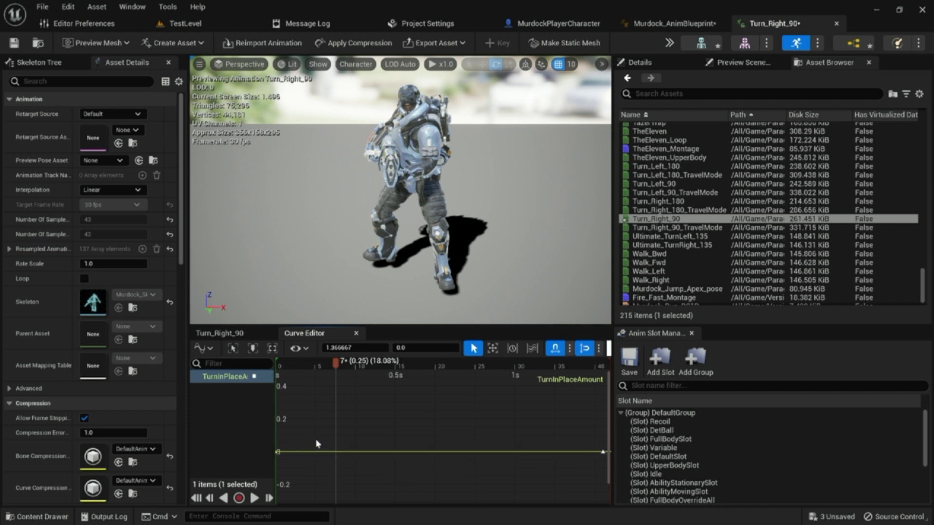
{"action": "left_click", "coordinate": [278, 452]}
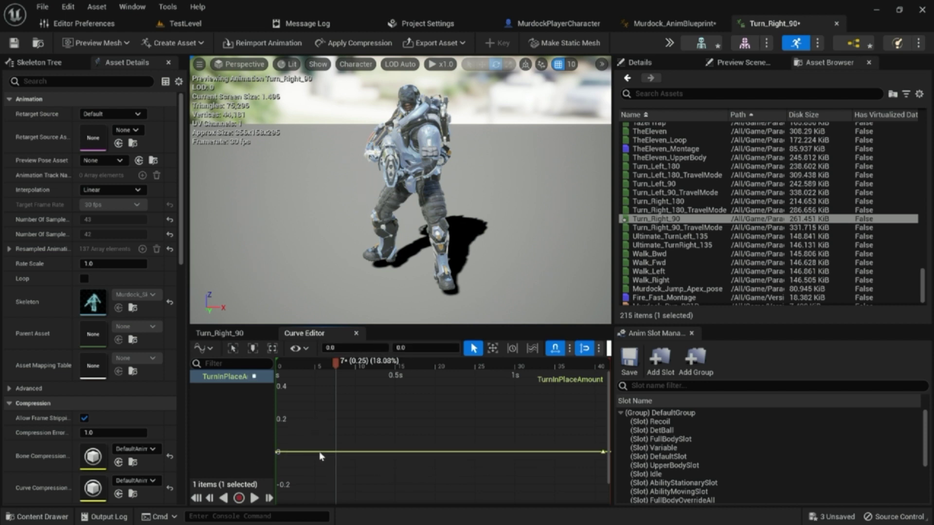
{"action": "left_click", "coordinate": [348, 347]}
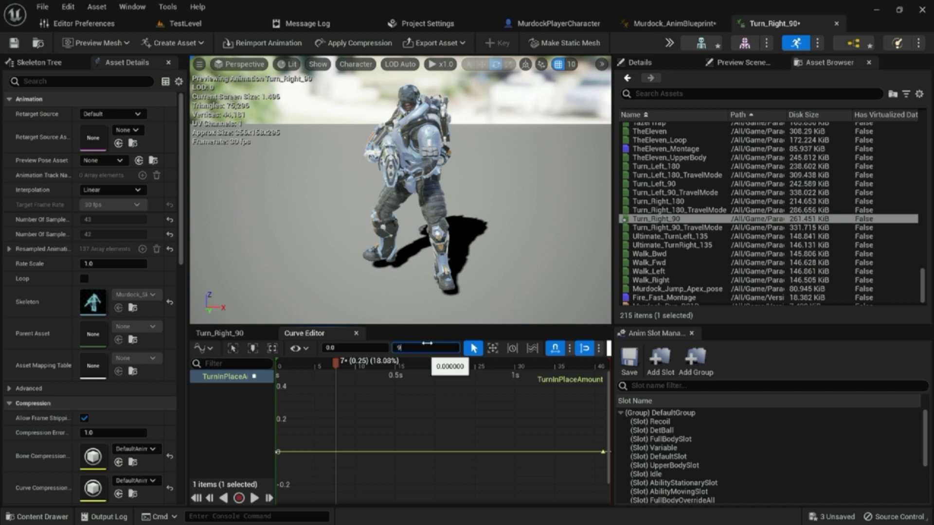
{"action": "left_click", "coordinate": [427, 343]}
{"action": "type", "text": "90"}
{"action": "key", "text": "Return"}
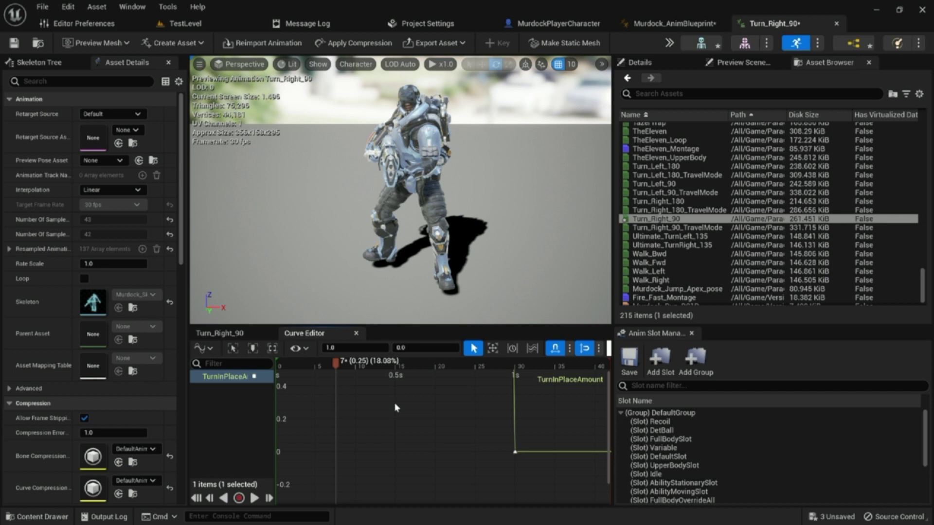
- Select all keys on the curve and zoom to fit the whole curve in view
{"action": "right_click", "coordinate": [415, 407]}
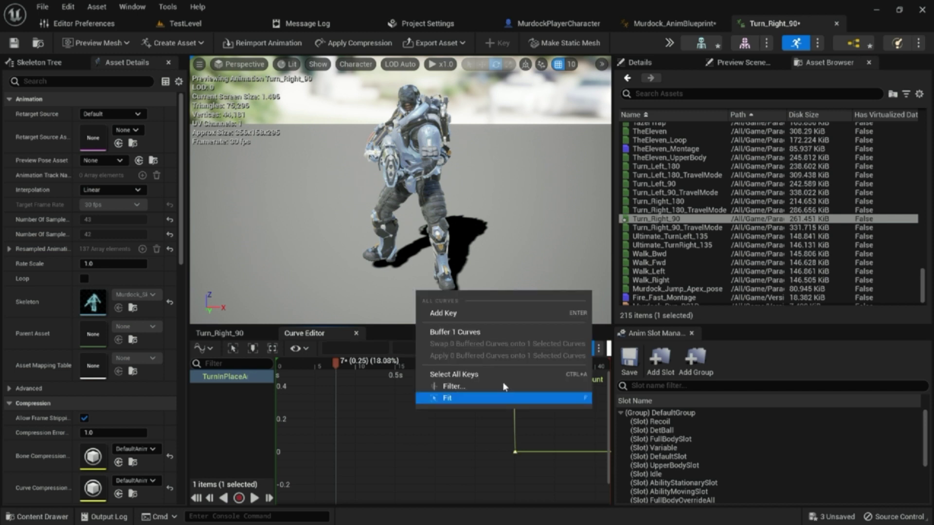
{"action": "left_click", "coordinate": [444, 375]}
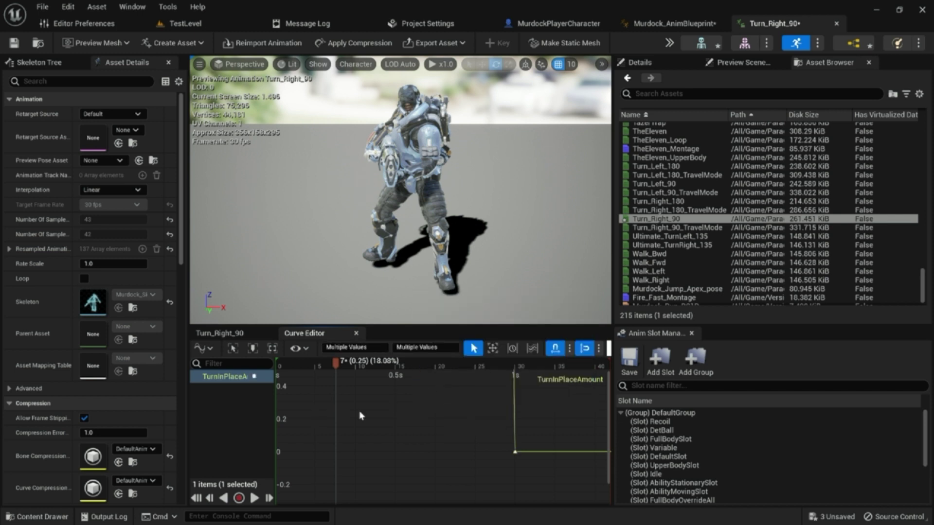
{"action": "left_click", "coordinate": [234, 349]}
{"action": "key", "text": "f"}
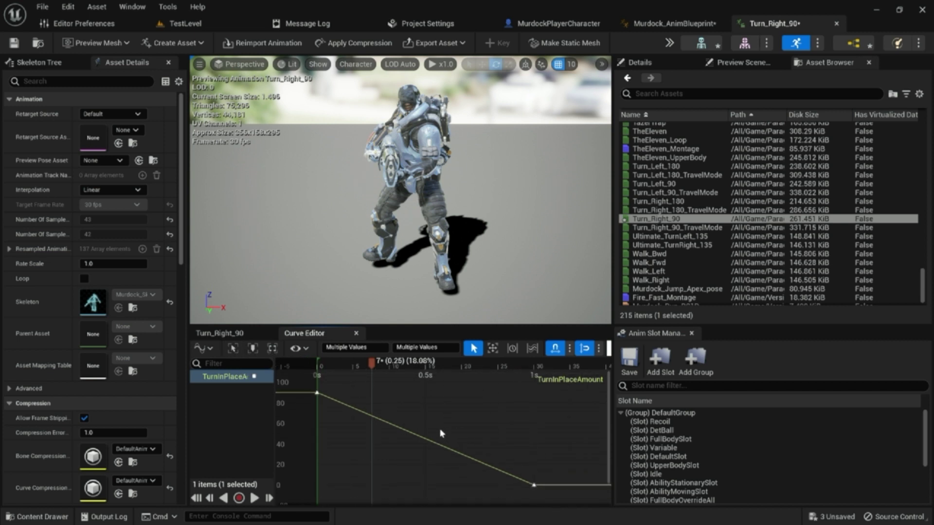
- Give both TurnInPlaceAmount keys Auto tangents so the curve eases from 90 to 0
{"action": "right_click", "coordinate": [377, 419]}
{"action": "left_click", "coordinate": [513, 470]}
{"action": "right_click", "coordinate": [534, 485]}
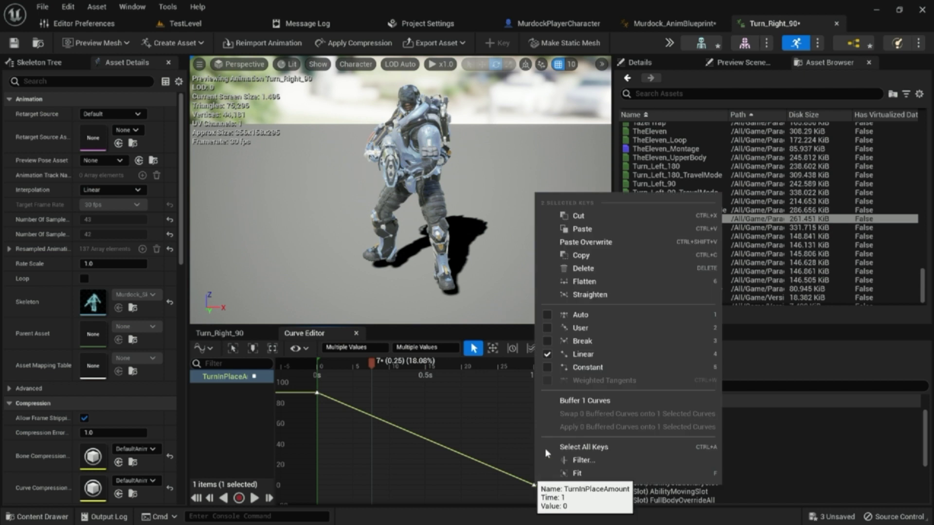
{"action": "left_click", "coordinate": [592, 321]}
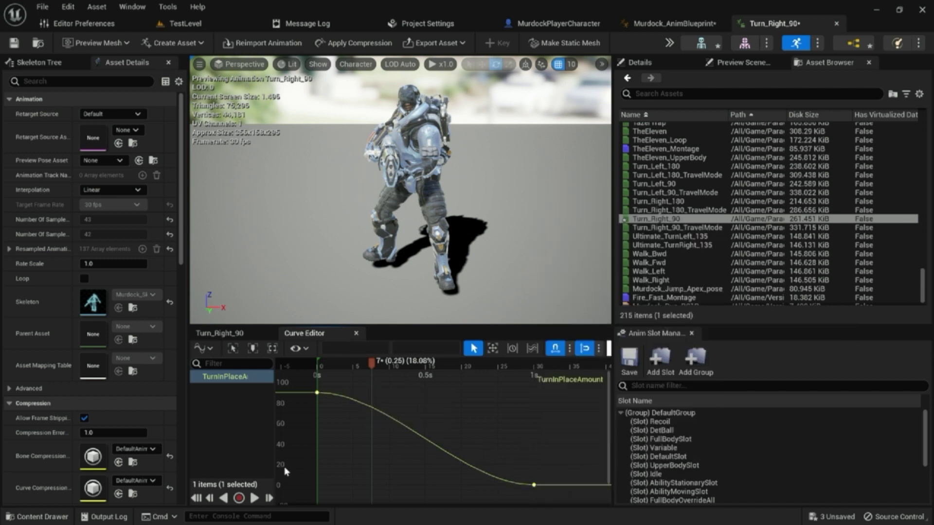
- Preview Turn_Right_90 playing, then return to its Notifies and Curves tracks
{"action": "left_click", "coordinate": [254, 498]}
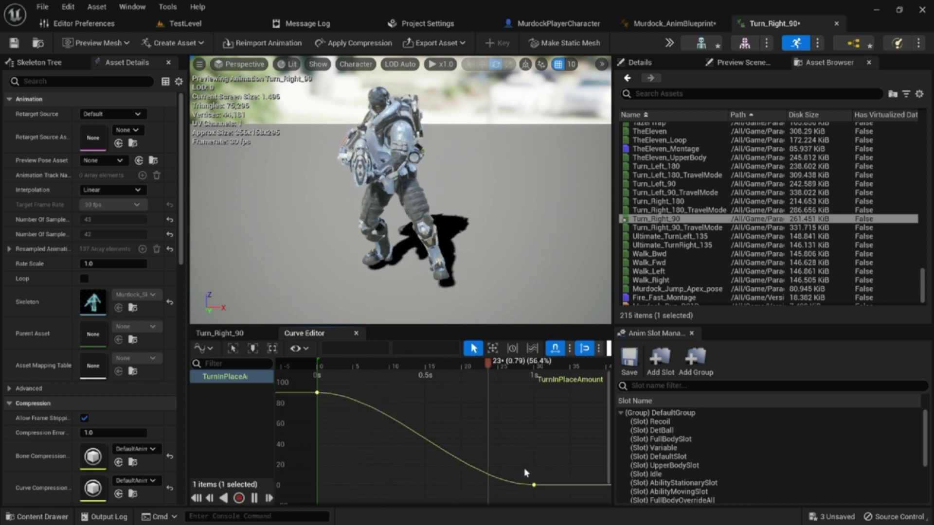
{"action": "mouse_move", "coordinate": [535, 488]}
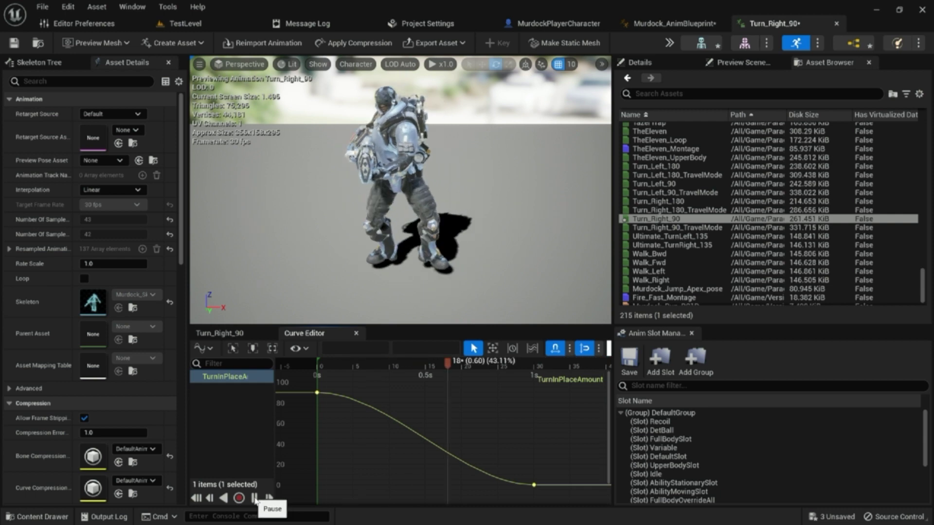
{"action": "left_click", "coordinate": [254, 498]}
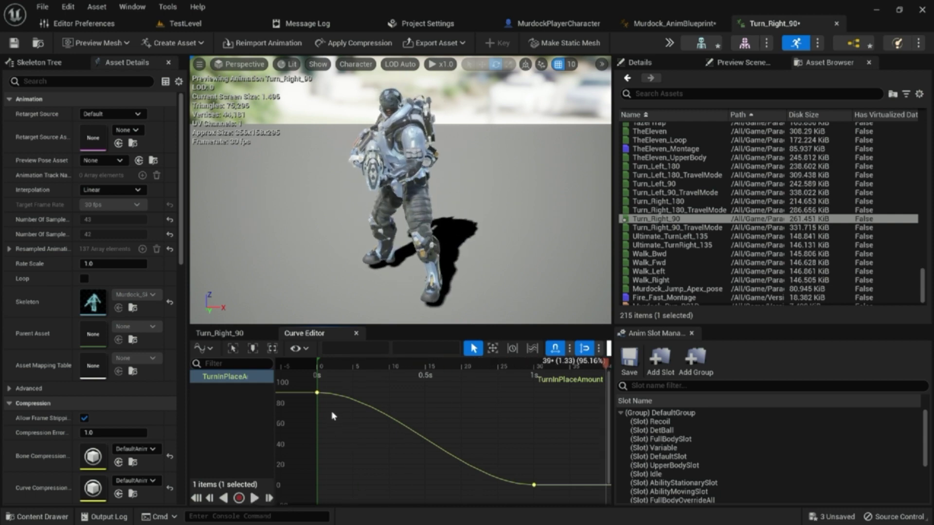
{"action": "left_click", "coordinate": [243, 333]}
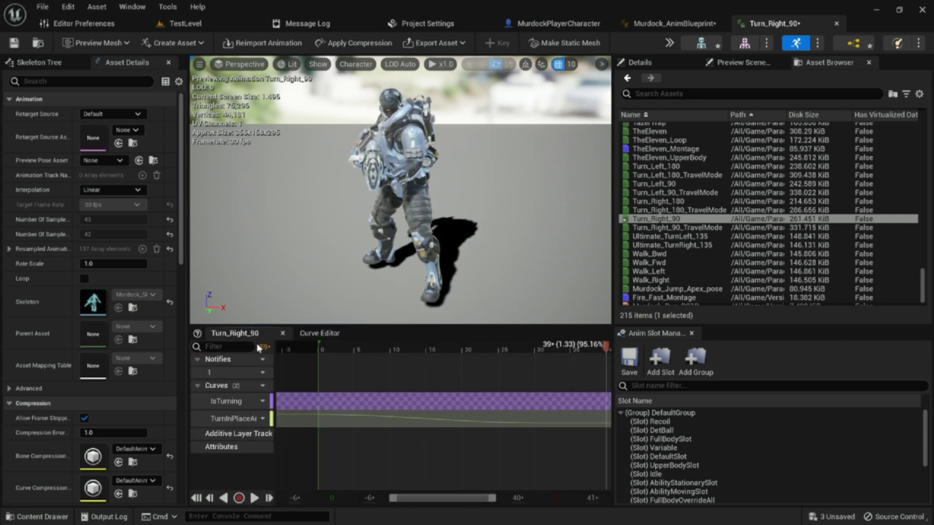
- Open Turn_Left_90 and remove its old IsTurning and TurnInPlace curves
{"action": "left_click", "coordinate": [687, 185]}
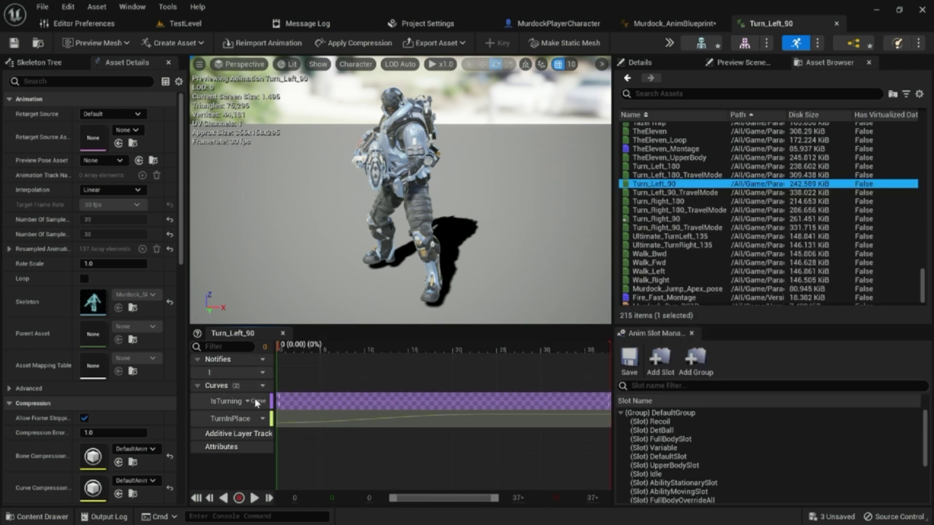
{"action": "left_click", "coordinate": [253, 403]}
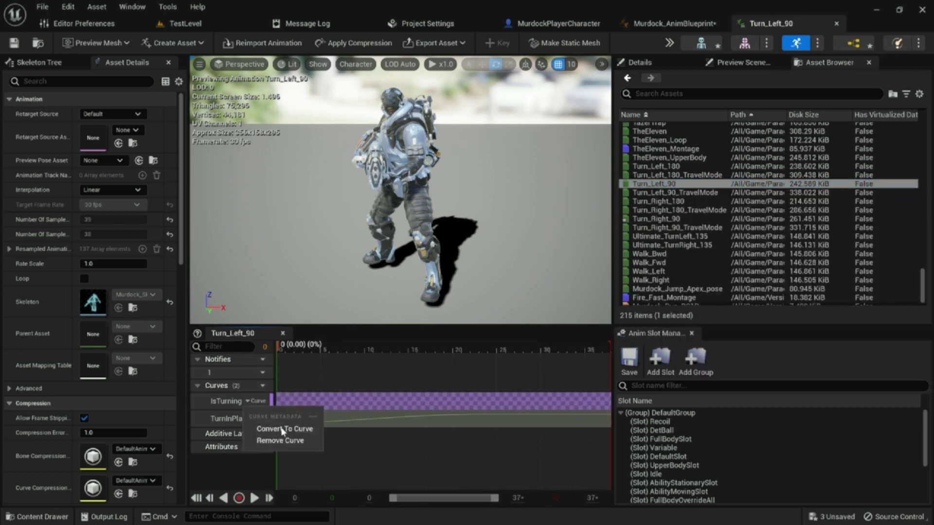
{"action": "left_click", "coordinate": [272, 439]}
{"action": "left_click", "coordinate": [256, 401]}
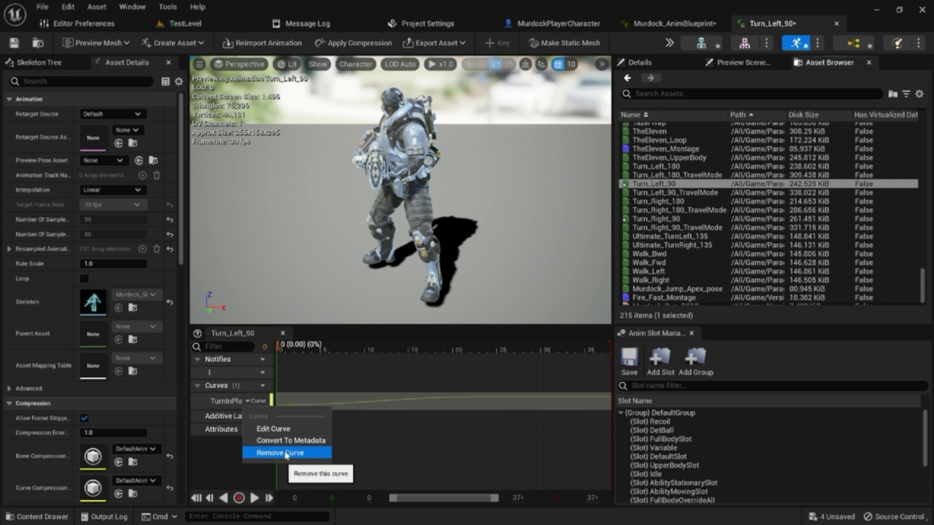
{"action": "left_click", "coordinate": [280, 452]}
- Add new IsTurning and TurnInPlaceAmount curves to Turn_Left_90
{"action": "left_click", "coordinate": [255, 385]}
{"action": "mouse_move", "coordinate": [302, 416]}
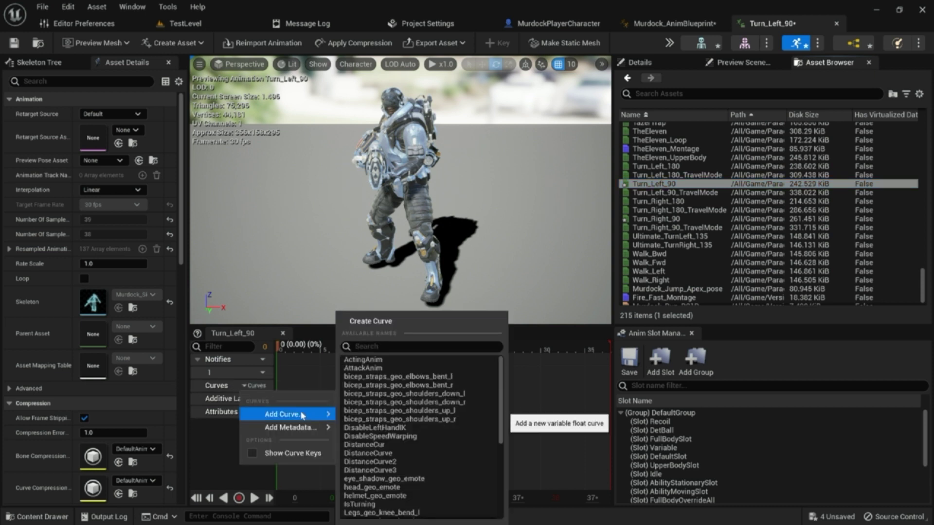
{"action": "scroll", "coordinate": [387, 467], "scroll_direction": "down", "scroll_amount": 5}
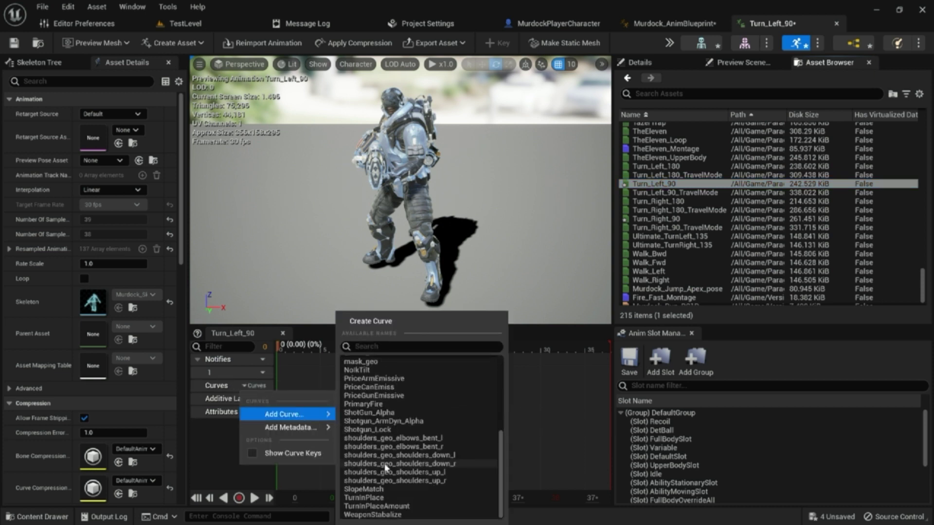
{"action": "scroll", "coordinate": [372, 420], "scroll_direction": "up", "scroll_amount": 2}
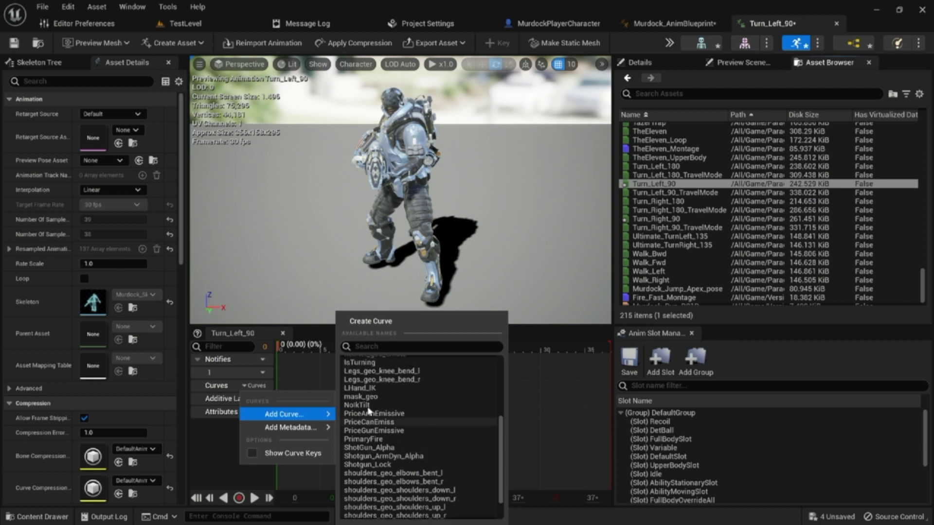
{"action": "left_click", "coordinate": [367, 363]}
{"action": "left_click", "coordinate": [254, 385]}
{"action": "mouse_move", "coordinate": [302, 418]}
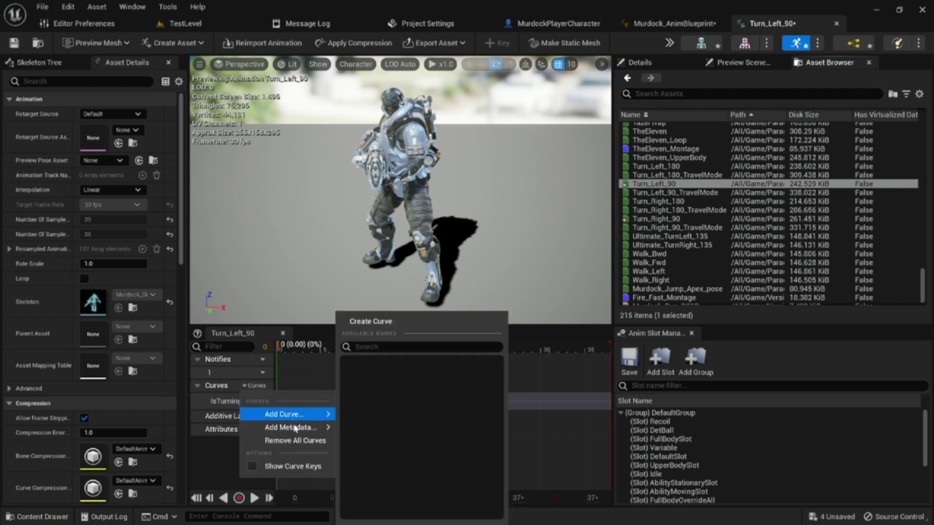
{"action": "scroll", "coordinate": [387, 486], "scroll_direction": "down", "scroll_amount": 5}
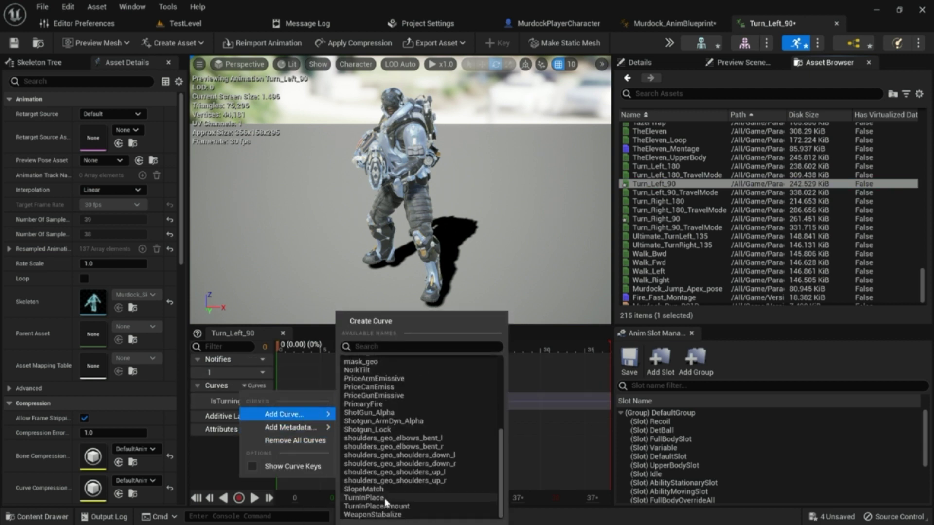
{"action": "left_click", "coordinate": [382, 507]}
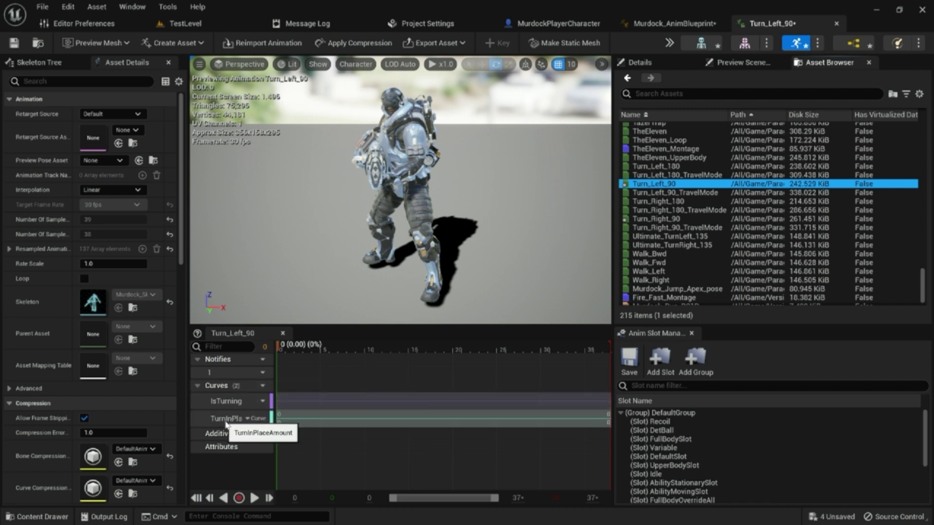
- Convert the IsTurning curve to a metadata curve
{"action": "left_click", "coordinate": [262, 402]}
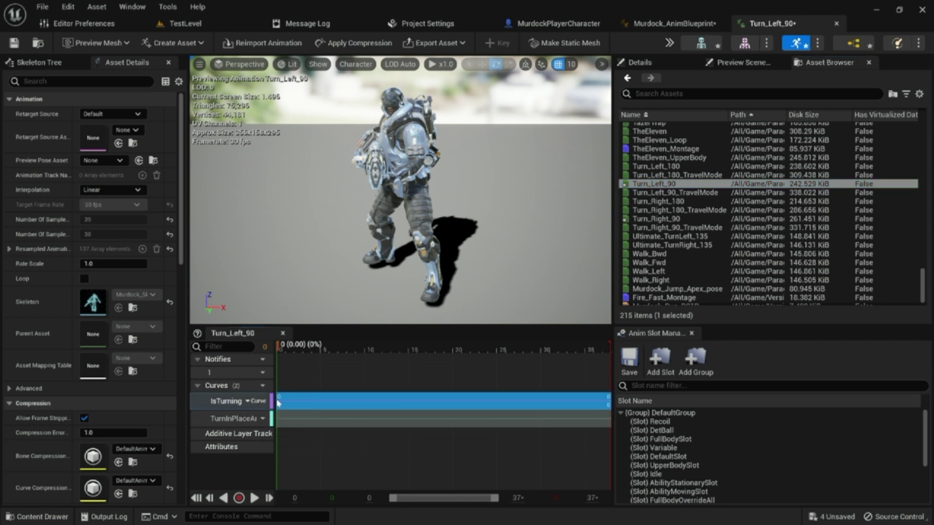
{"action": "left_click", "coordinate": [248, 403]}
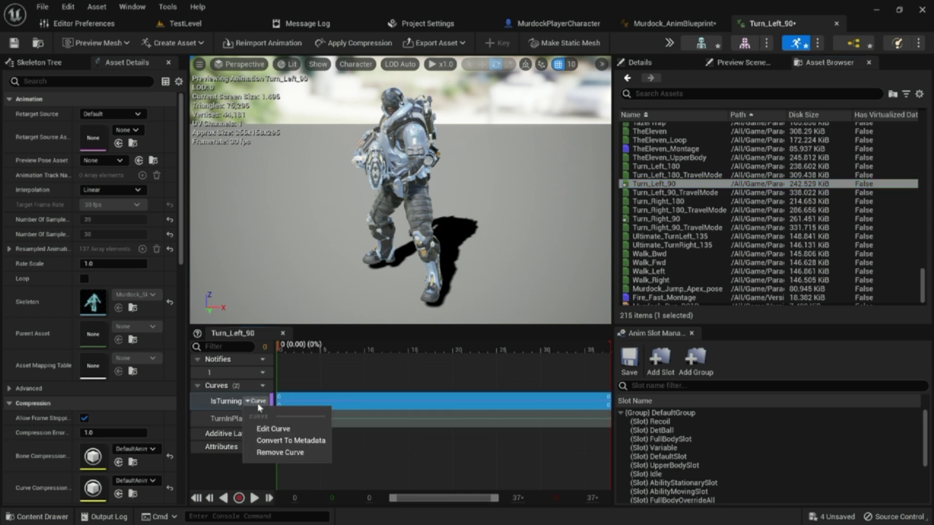
{"action": "left_click", "coordinate": [286, 441]}
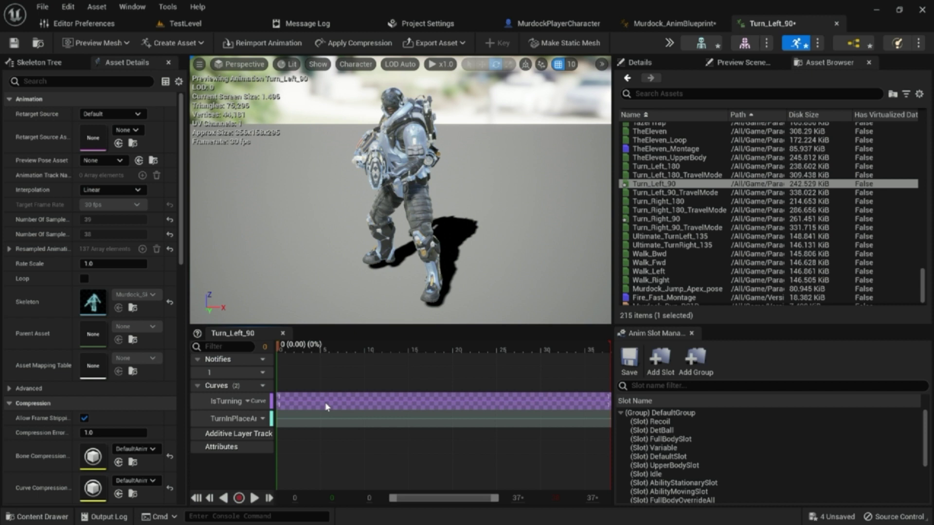
{"action": "left_click", "coordinate": [263, 418]}
- Set the first key of Turn_Left_90's TurnInPlaceAmount curve to -90
{"action": "left_click", "coordinate": [302, 428]}
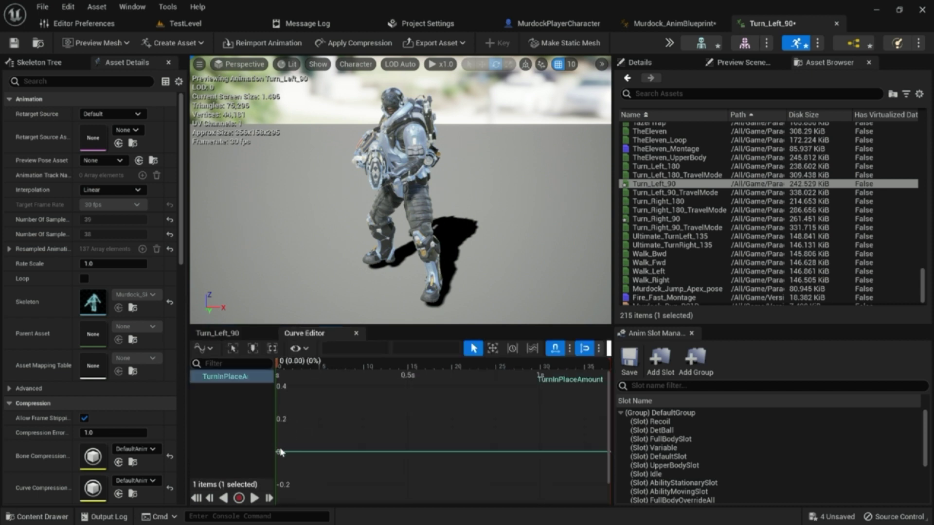
{"action": "left_click", "coordinate": [279, 452]}
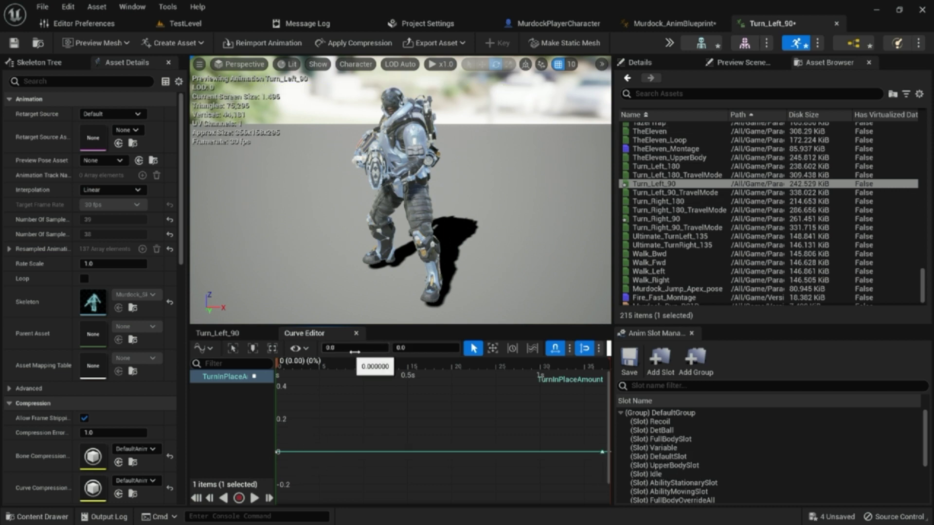
{"action": "left_click", "coordinate": [426, 351]}
{"action": "type", "text": "-90"}
{"action": "key", "text": "Return"}
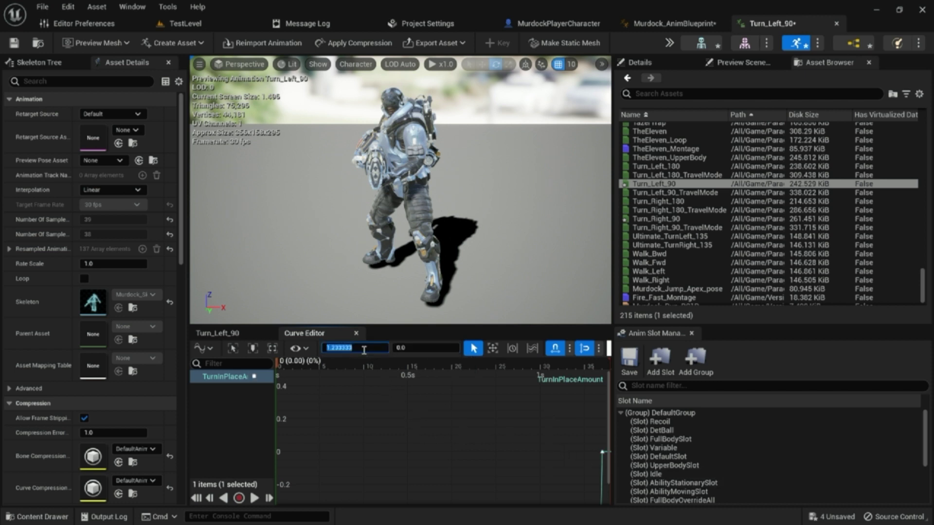
- Select all keys, fit the curve in view, and set Auto tangents for an eased ramp
{"action": "left_click", "coordinate": [384, 403]}
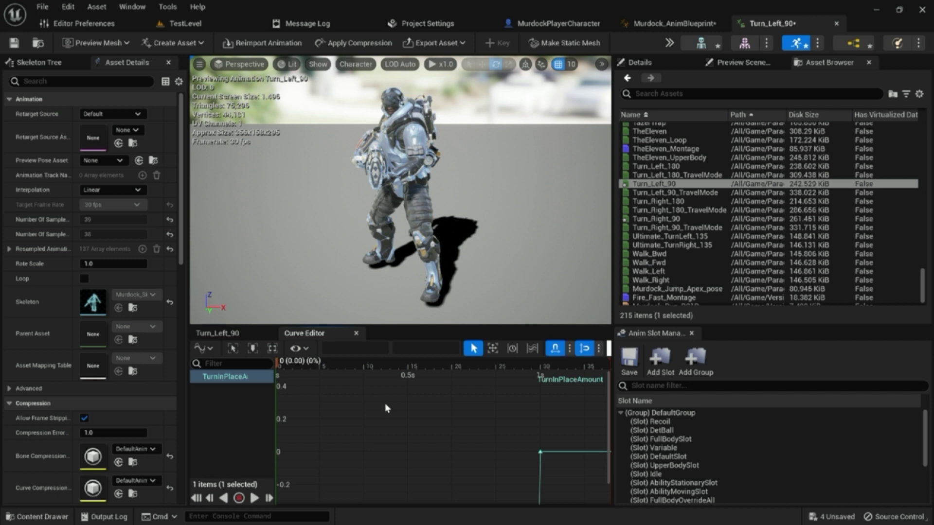
{"action": "right_click", "coordinate": [370, 423]}
{"action": "left_click", "coordinate": [416, 400]}
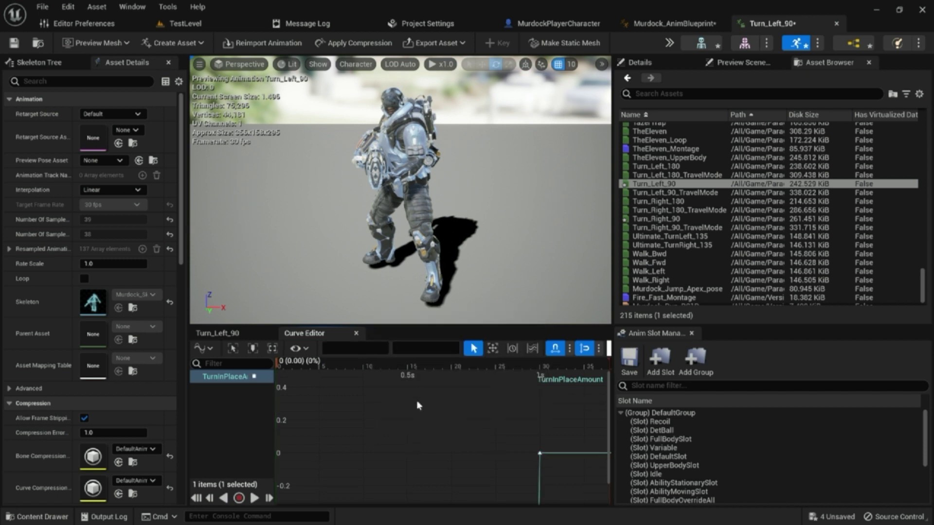
{"action": "left_click", "coordinate": [233, 348]}
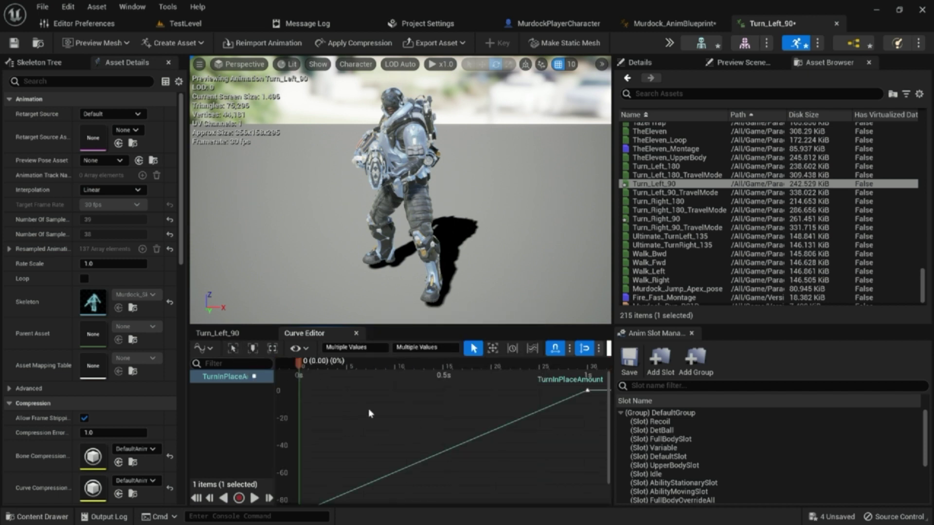
{"action": "right_click", "coordinate": [393, 420]}
{"action": "left_click", "coordinate": [440, 250]}
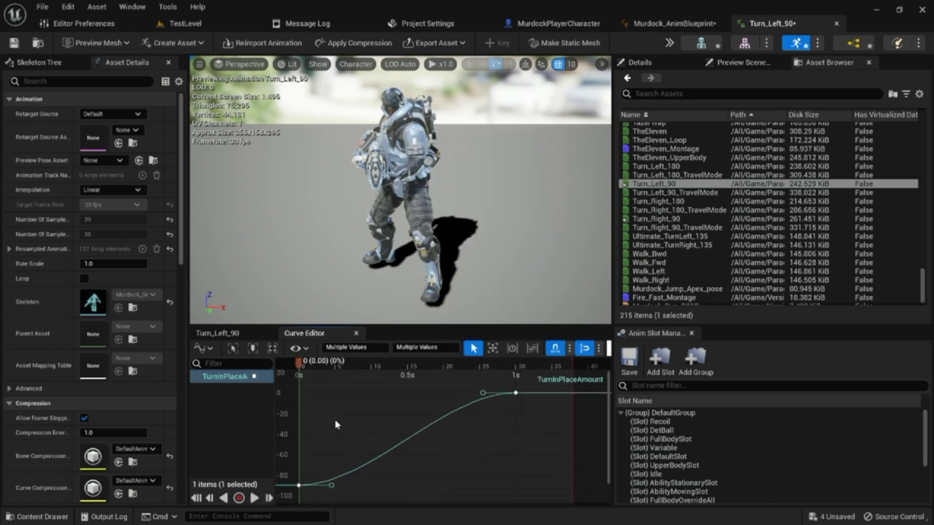
- Preview Turn_Left_90, then switch to the Murdock_AnimBlueprint tab
{"action": "left_click", "coordinate": [254, 498]}
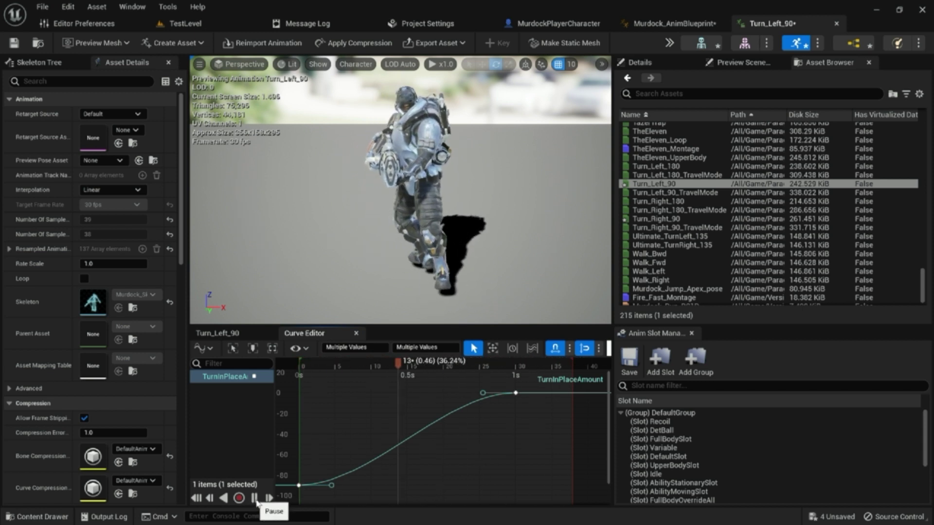
{"action": "left_click", "coordinate": [254, 498]}
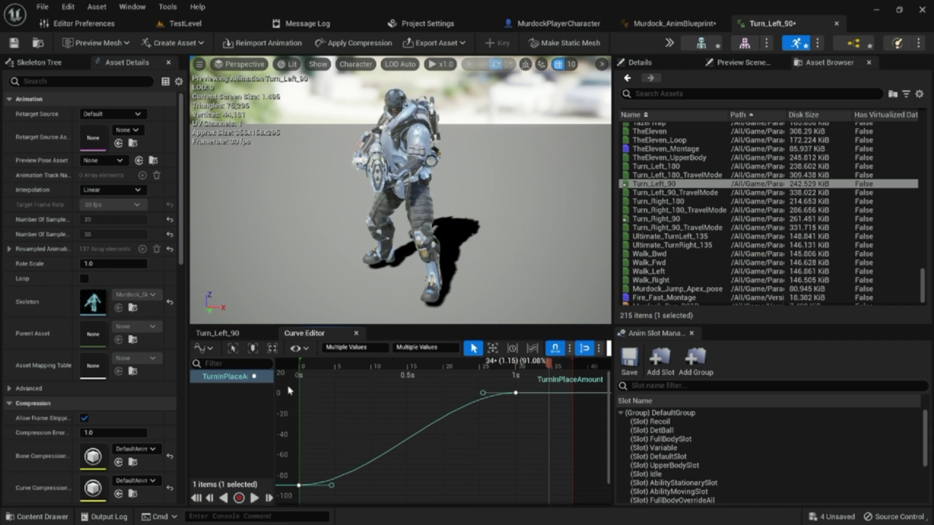
{"action": "left_click", "coordinate": [557, 398]}
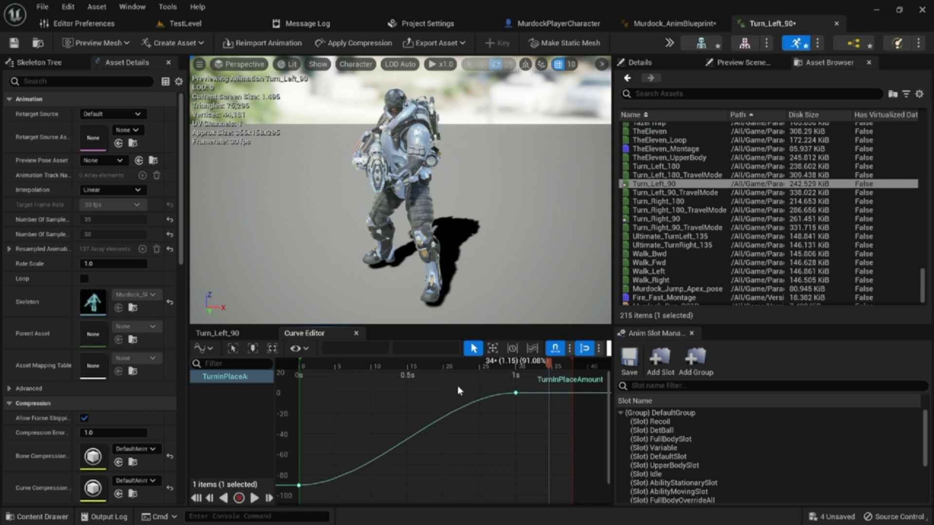
{"action": "left_click", "coordinate": [684, 24]}
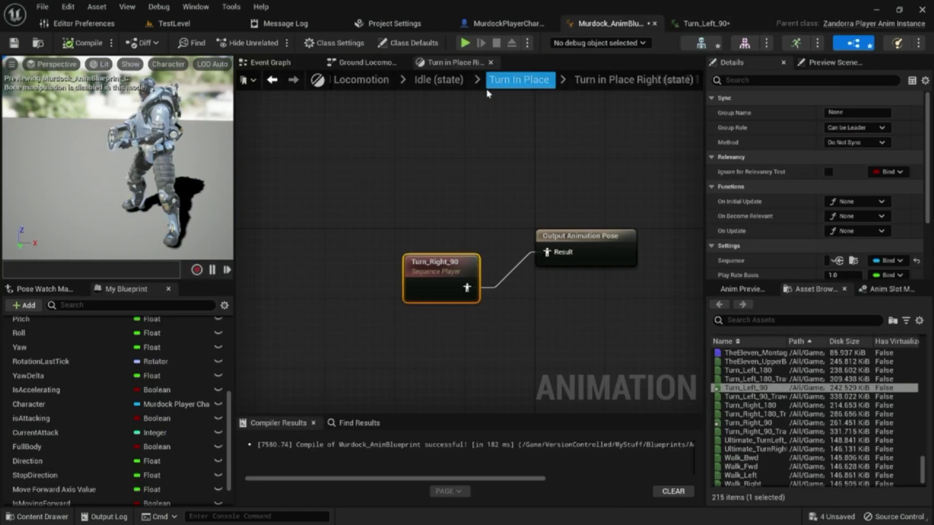
- Navigate the Event Graph to Set Stop Direction and place a Character getter below it
{"action": "left_click", "coordinate": [268, 61]}
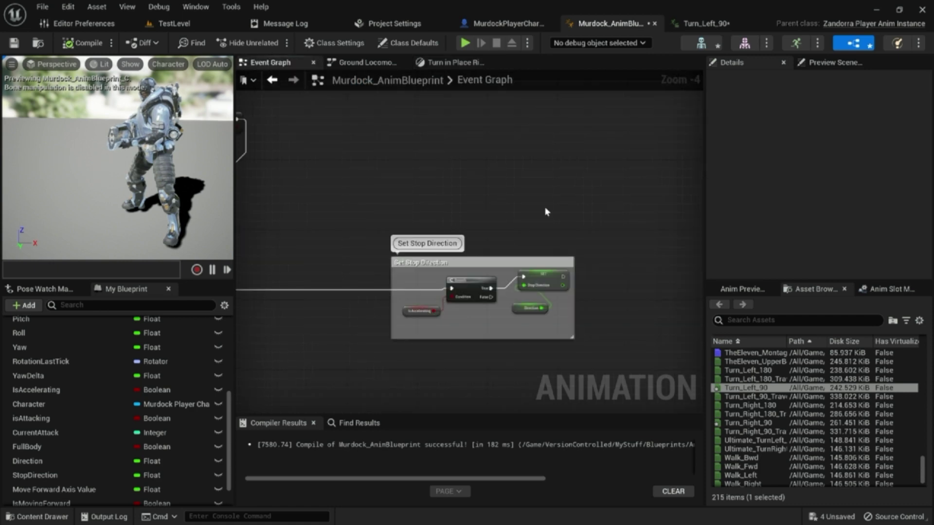
{"action": "scroll", "coordinate": [506, 188], "scroll_direction": "down", "scroll_amount": 5}
{"action": "right_click_drag", "start_coordinate": [538, 127], "coordinate": [583, 225]}
{"action": "scroll", "coordinate": [541, 239], "scroll_direction": "up", "scroll_amount": 1}
{"action": "scroll", "coordinate": [592, 293], "scroll_direction": "up", "scroll_amount": 1}
{"action": "right_click_drag", "start_coordinate": [591, 294], "coordinate": [533, 245]}
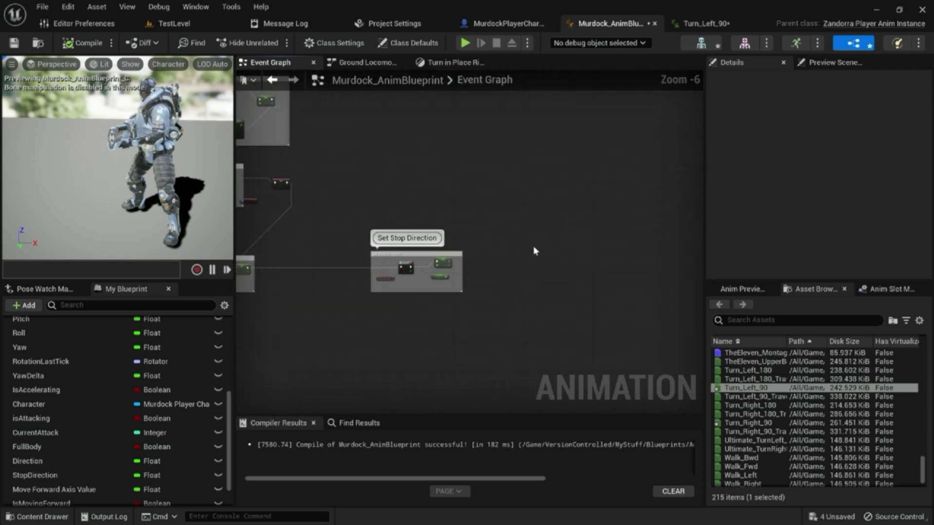
{"action": "scroll", "coordinate": [488, 223], "scroll_direction": "up", "scroll_amount": 2}
{"action": "right_click_drag", "start_coordinate": [459, 214], "coordinate": [550, 252]}
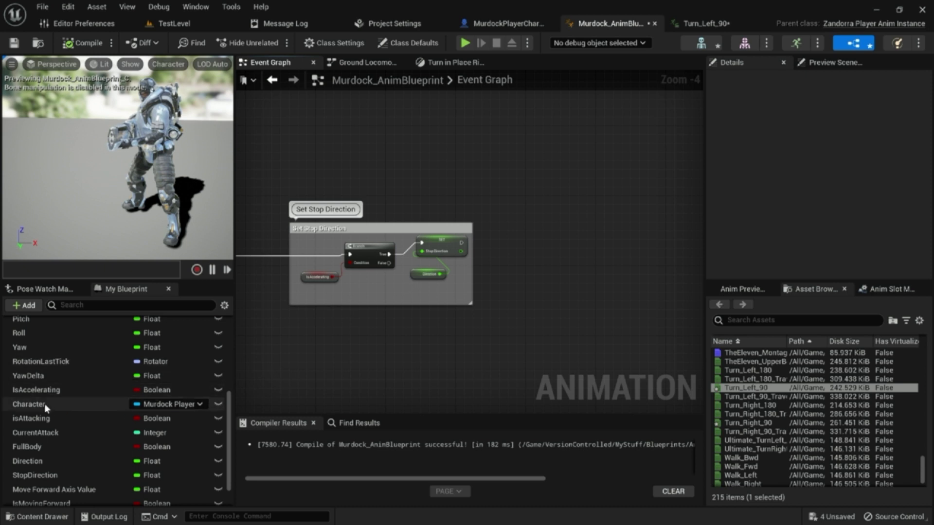
{"action": "left_click_drag", "start_coordinate": [73, 404], "coordinate": [503, 303]}
{"action": "left_click_drag", "start_coordinate": [529, 337], "coordinate": [530, 338]}
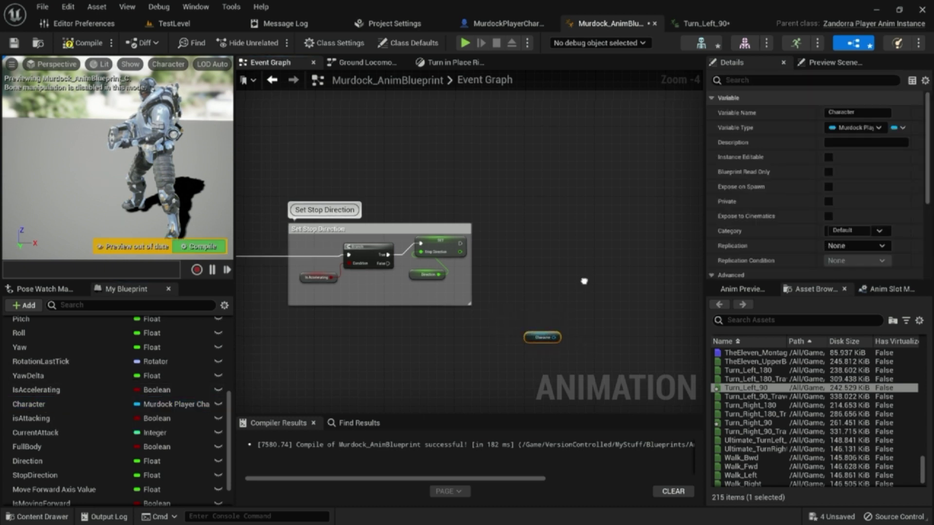
- Survey the graph, recentre on Set Stop Direction, and drag a wire from the Character getter
{"action": "right_click_drag", "start_coordinate": [583, 300], "coordinate": [509, 311]}
{"action": "right_click_drag", "start_coordinate": [471, 281], "coordinate": [535, 258]}
{"action": "scroll", "coordinate": [534, 257], "scroll_direction": "down", "scroll_amount": 2}
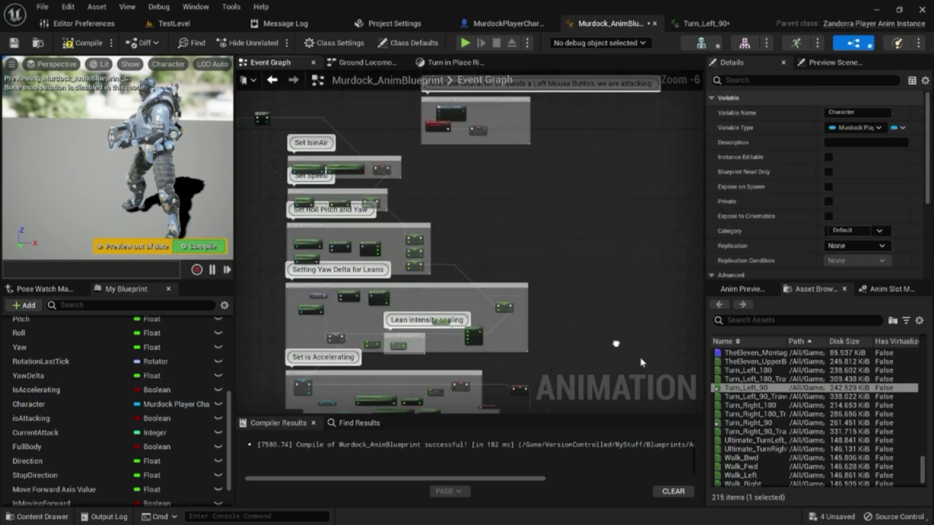
{"action": "right_click_drag", "start_coordinate": [565, 221], "coordinate": [549, 333]}
{"action": "scroll", "coordinate": [548, 333], "scroll_direction": "up", "scroll_amount": 3}
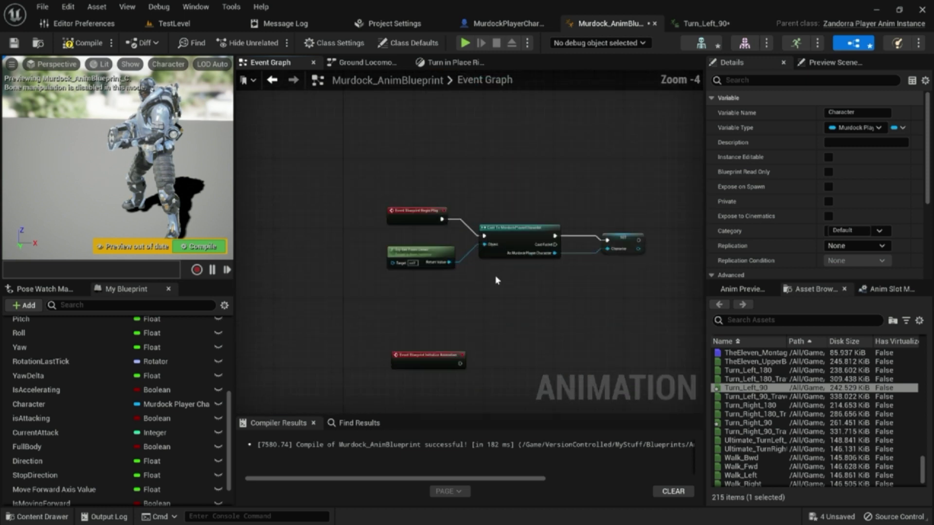
{"action": "right_click_drag", "start_coordinate": [520, 280], "coordinate": [465, 304]}
{"action": "scroll", "coordinate": [465, 303], "scroll_direction": "up", "scroll_amount": 1}
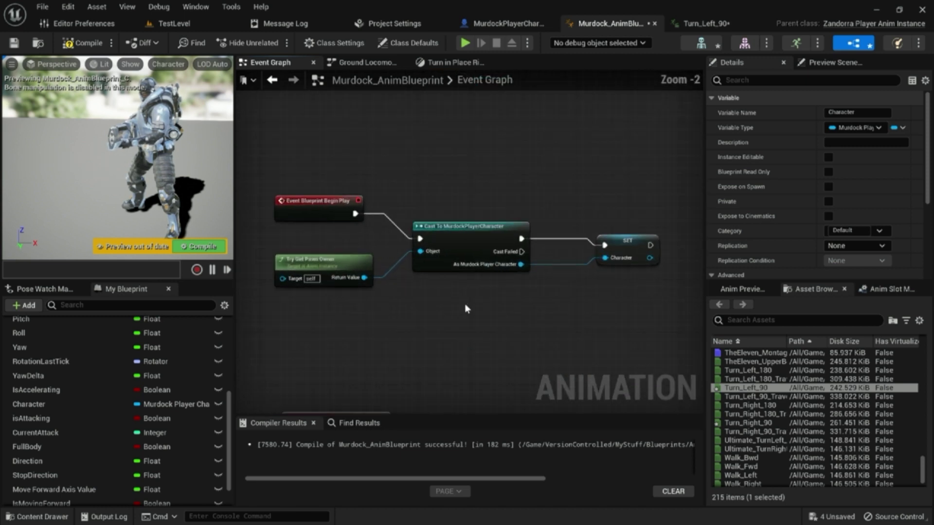
{"action": "scroll", "coordinate": [462, 315], "scroll_direction": "down", "scroll_amount": 5}
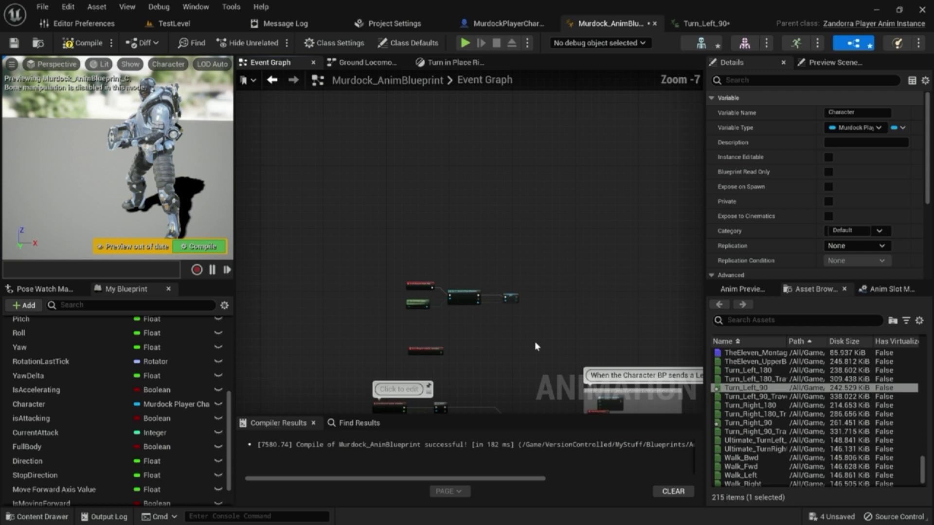
{"action": "right_click_drag", "start_coordinate": [494, 327], "coordinate": [489, 233]}
{"action": "scroll", "coordinate": [489, 234], "scroll_direction": "up", "scroll_amount": 3}
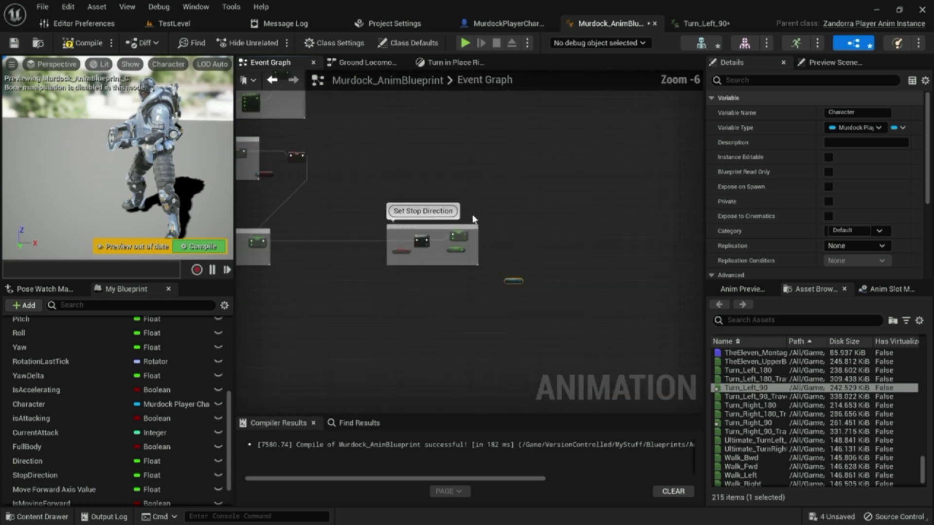
{"action": "right_click_drag", "start_coordinate": [565, 348], "coordinate": [538, 308]}
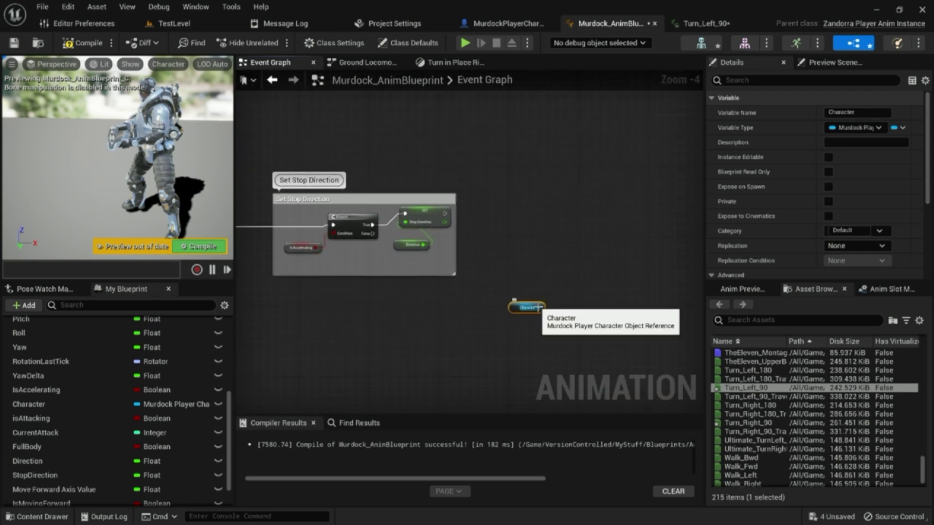
{"action": "left_click_drag", "start_coordinate": [539, 308], "coordinate": [578, 216]}
- Search 'actor rotat' and add an Add Actor Local Rotation node from the Character pin
{"action": "type", "text": "s"}
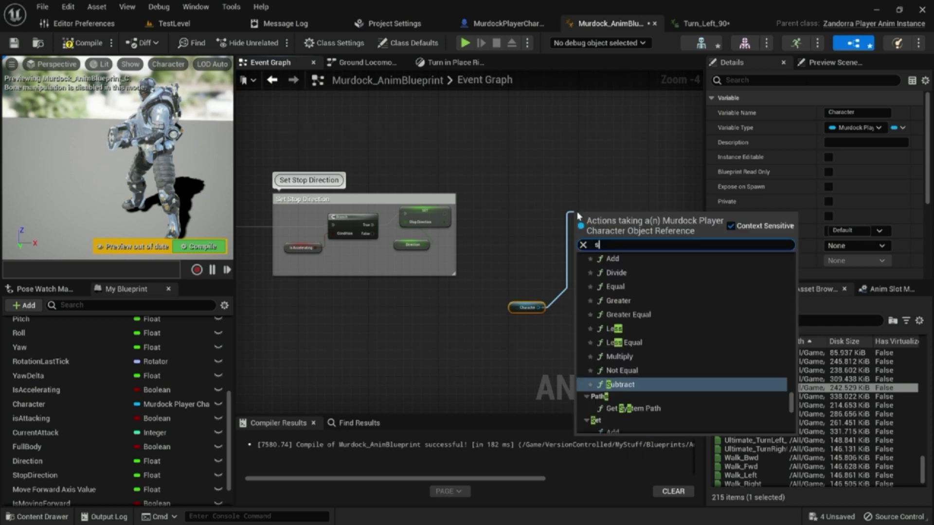
{"action": "type", "text": "et a"}
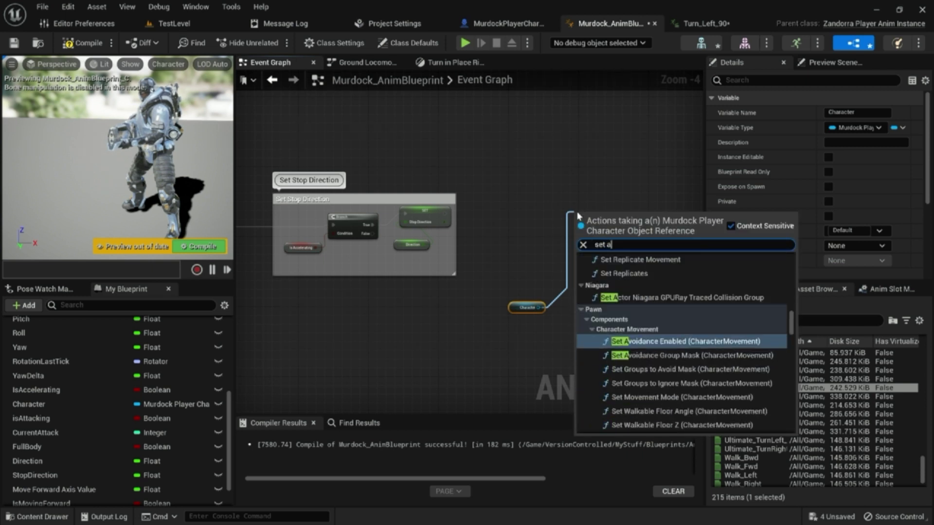
{"action": "type", "text": "ctor lo"}
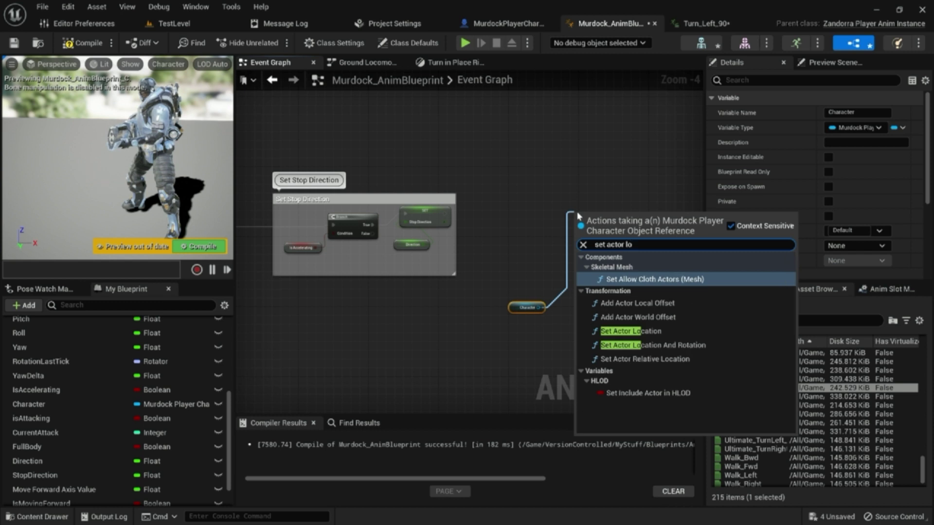
{"action": "key", "text": "Down"}
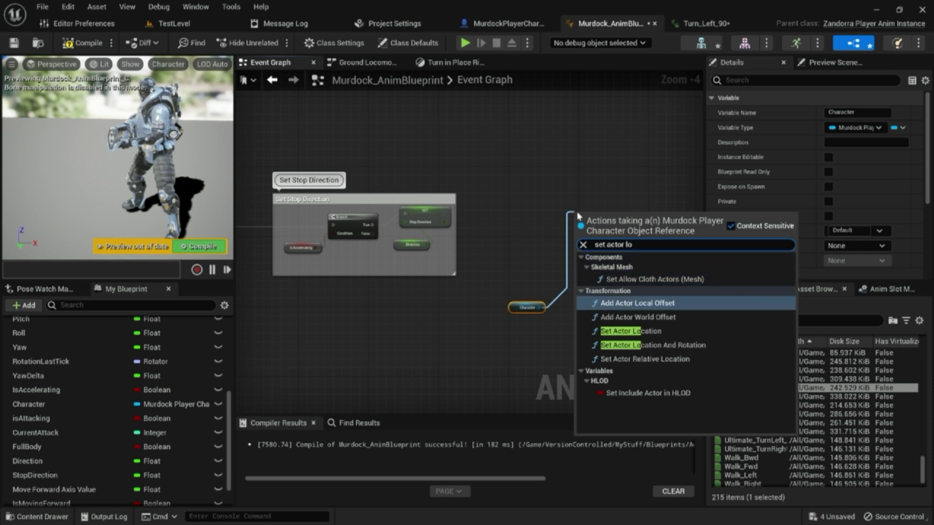
{"action": "key", "text": "BackSpace"}
{"action": "key", "text": "BackSpace"}
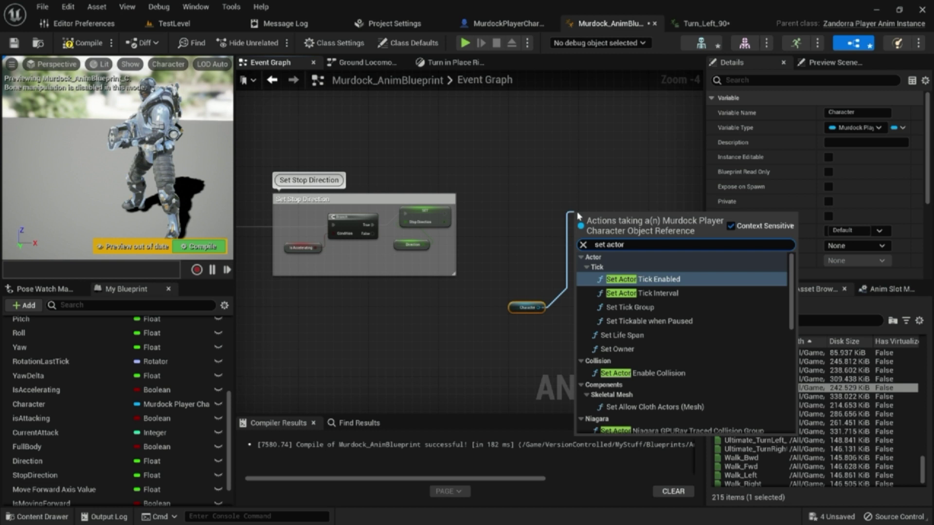
{"action": "key", "text": "BackSpace"}
{"action": "key", "text": "BackSpace"}
{"action": "key", "text": "BackSpace"}
{"action": "key", "text": "BackSpace"}
{"action": "key", "text": "BackSpace"}
{"action": "key", "text": "BackSpace"}
{"action": "key", "text": "BackSpace"}
{"action": "key", "text": "BackSpace"}
{"action": "key", "text": "BackSpace"}
{"action": "key", "text": "BackSpace"}
{"action": "type", "text": "actor rotat"}
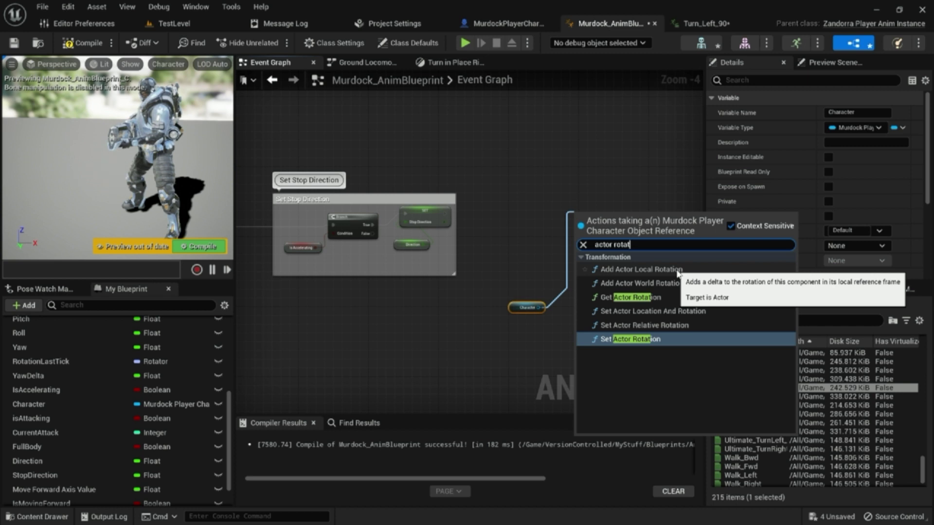
{"action": "left_click", "coordinate": [679, 270]}
- Arrange the Character getter beneath the Add Actor Local Rotation node
{"action": "right_click_drag", "start_coordinate": [639, 224], "coordinate": [545, 240]}
{"action": "left_click", "coordinate": [429, 346]}
{"action": "left_click_drag", "start_coordinate": [533, 226], "coordinate": [591, 226]}
{"action": "left_click_drag", "start_coordinate": [429, 345], "coordinate": [586, 290]}
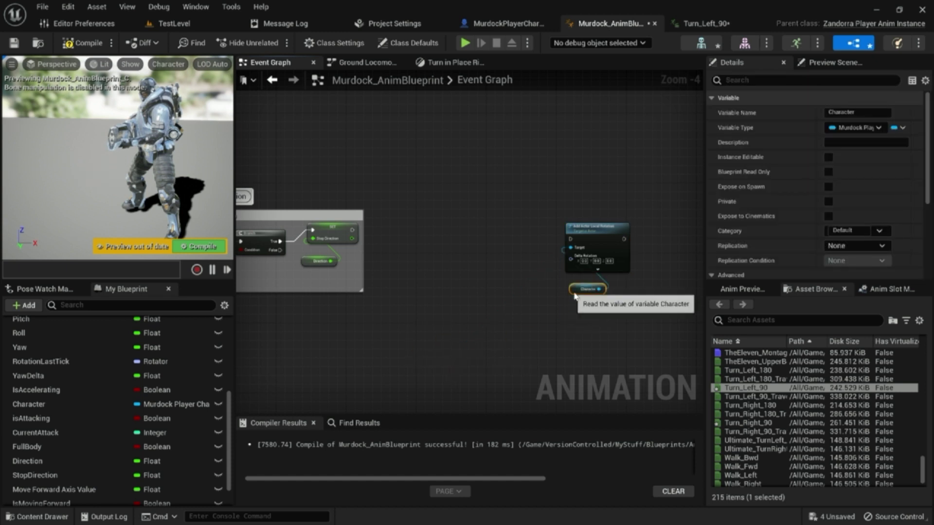
{"action": "left_click", "coordinate": [591, 230]}
{"action": "left_click_drag", "start_coordinate": [590, 230], "coordinate": [621, 229]}
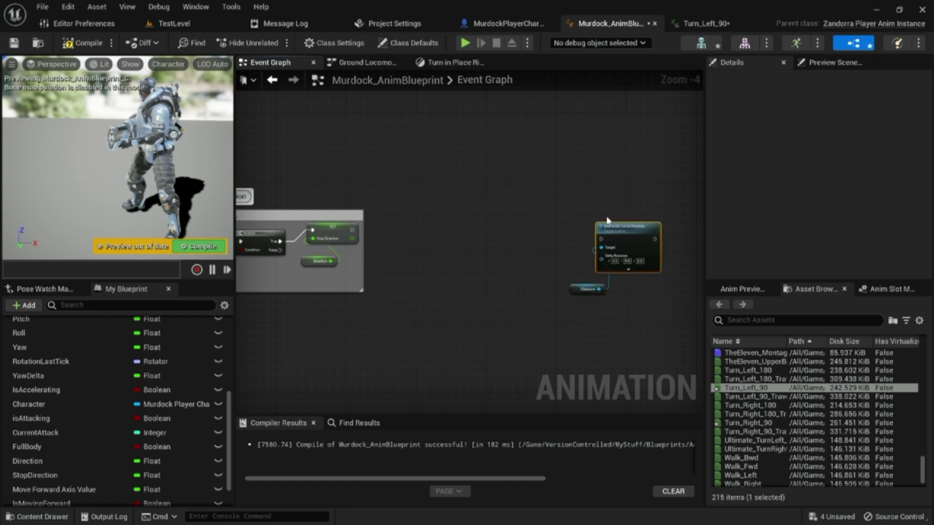
- Compile the animation blueprint and play-test TestLevel by walking the character around
{"action": "left_click", "coordinate": [83, 43]}
{"action": "left_click", "coordinate": [195, 23]}
{"action": "left_click", "coordinate": [246, 43]}
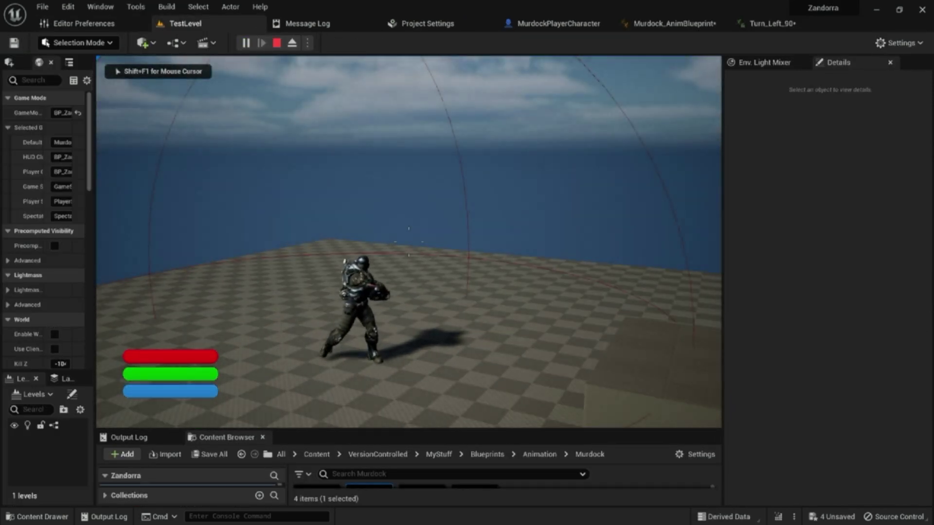
{"action": "key", "text": "w"}
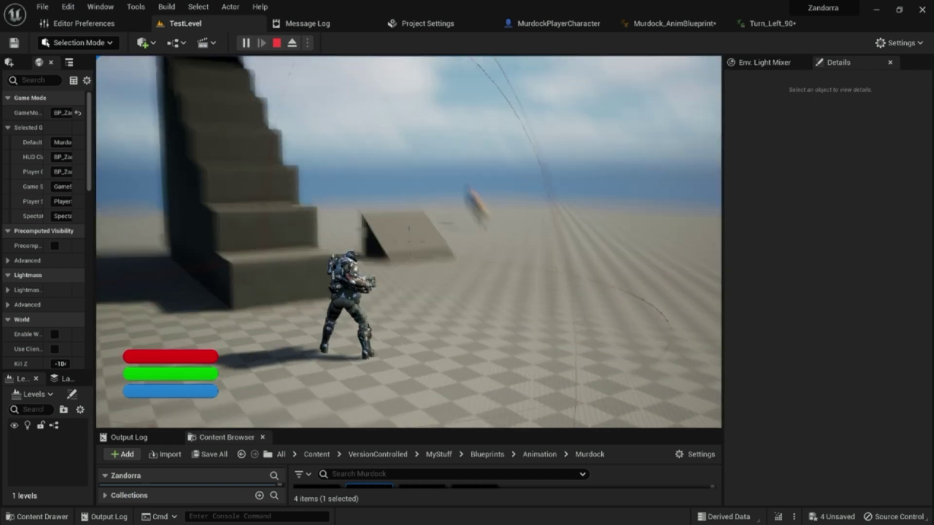
{"action": "key", "text": "Escape"}
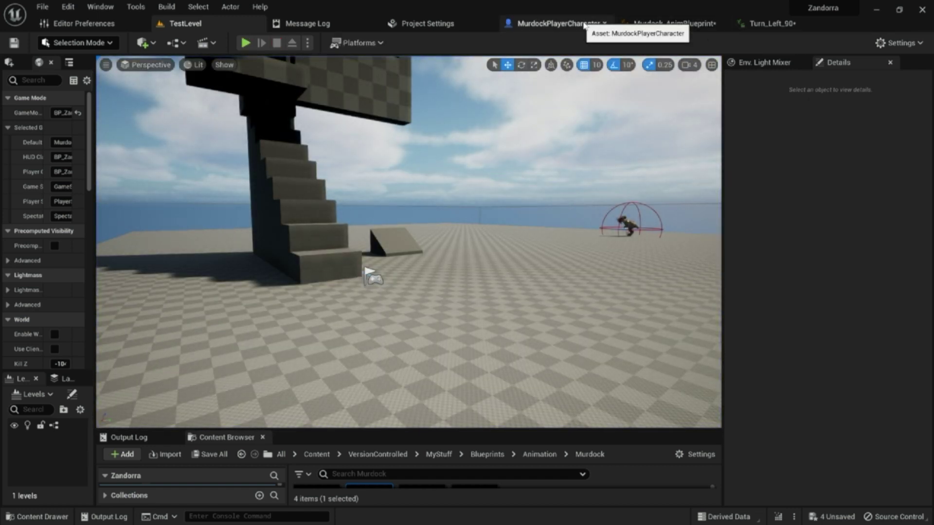
- Return to the Murdock_AnimBlueprint Event Graph and clear the node selection
{"action": "left_click", "coordinate": [675, 26]}
{"action": "left_click", "coordinate": [565, 235]}
{"action": "right_click", "coordinate": [477, 277]}
{"action": "right_click_drag", "start_coordinate": [459, 212], "coordinate": [496, 192]}
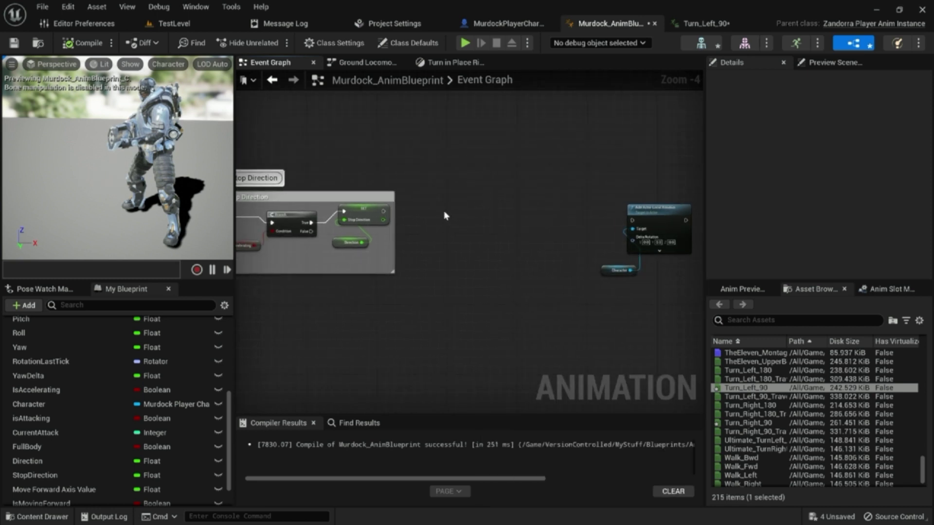
- Add a Branch wired from the SET node, plus a Get Curve Value node
{"action": "left_click", "coordinate": [428, 209]}
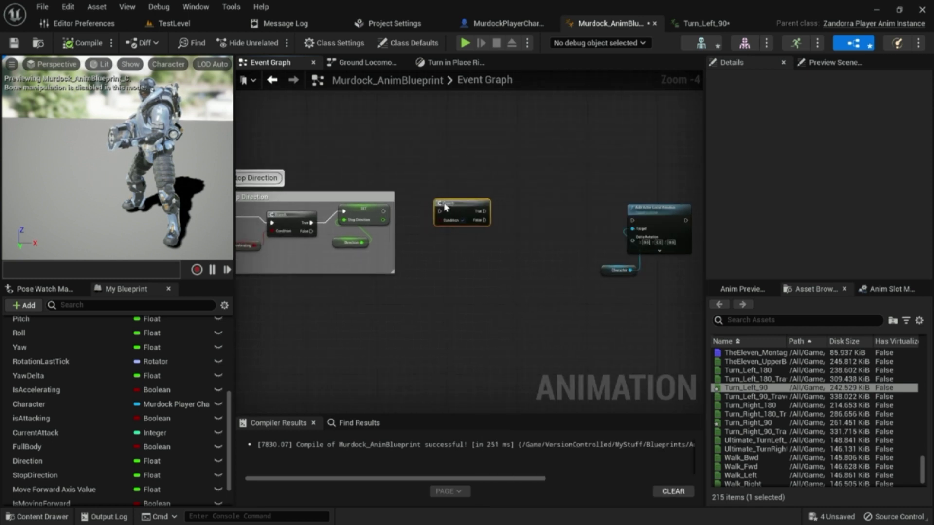
{"action": "left_click_drag", "start_coordinate": [383, 211], "coordinate": [431, 212]}
{"action": "right_click", "coordinate": [401, 296]}
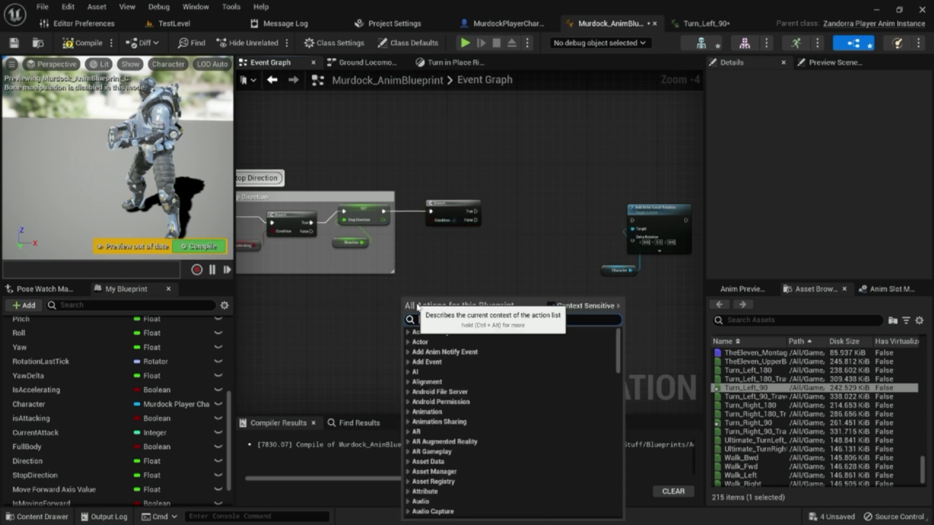
{"action": "type", "text": "get curve"}
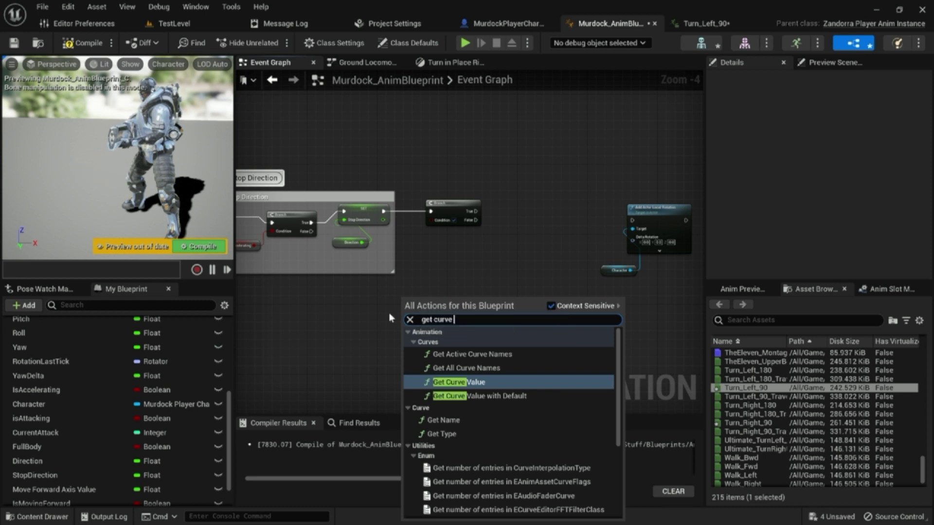
{"action": "left_click", "coordinate": [491, 382]}
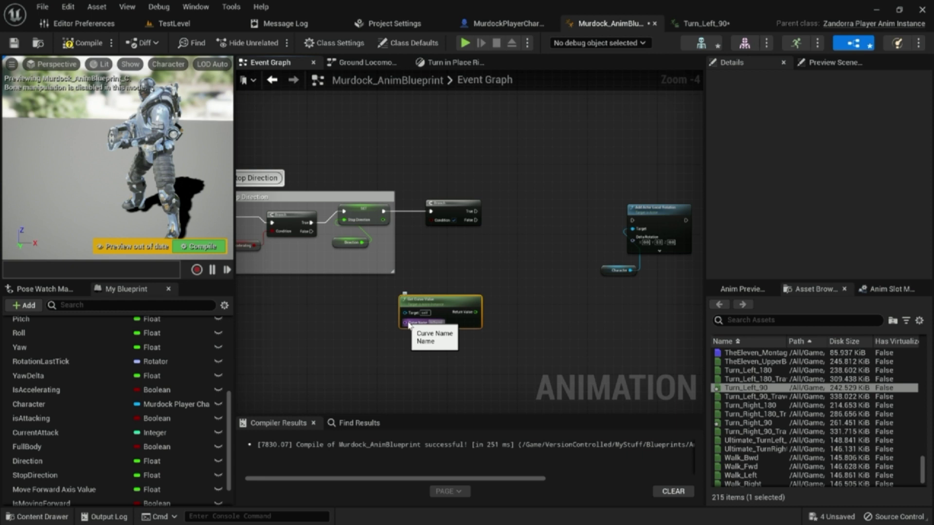
- Feed the curve value into a Greater (>) node connected to the Branch Condition
{"action": "left_click_drag", "start_coordinate": [480, 311], "coordinate": [467, 291]}
{"action": "type", "text": ">"}
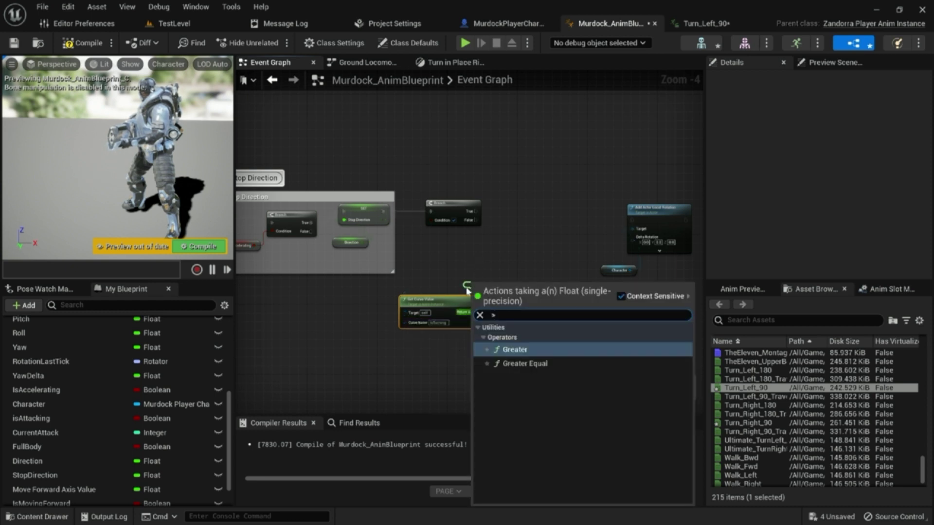
{"action": "key", "text": "Return"}
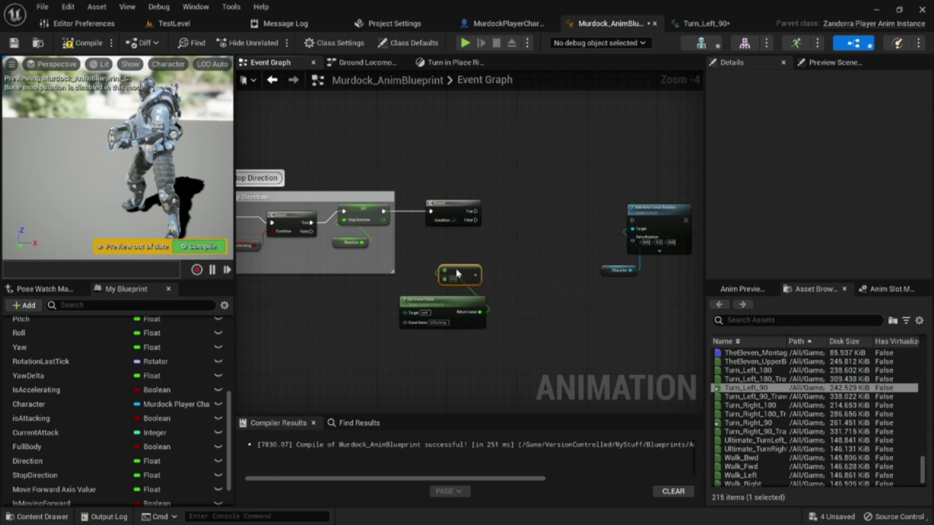
{"action": "left_click_drag", "start_coordinate": [436, 288], "coordinate": [633, 222]}
{"action": "right_click_drag", "start_coordinate": [634, 224], "coordinate": [556, 212]}
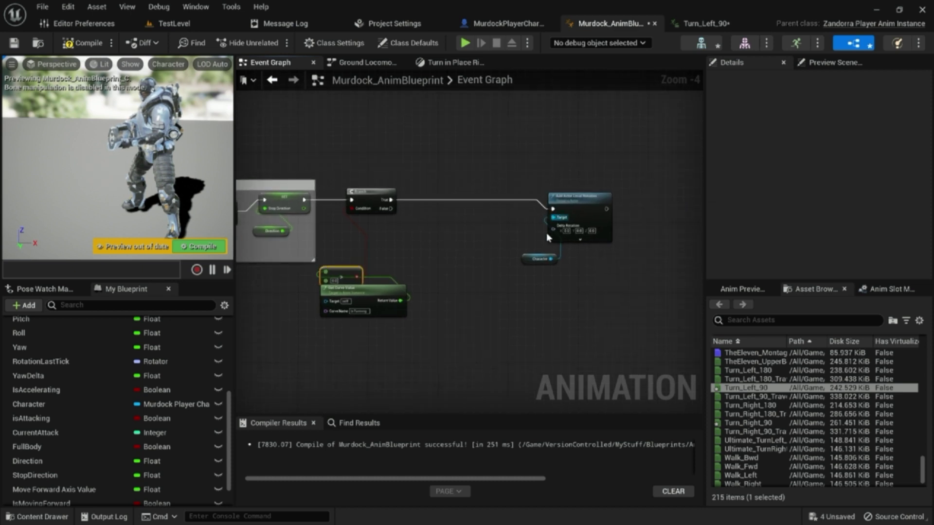
- Split the Add Actor Local Rotation node's Delta Rotation pin into separate components
{"action": "left_click_drag", "start_coordinate": [531, 260], "coordinate": [544, 264]}
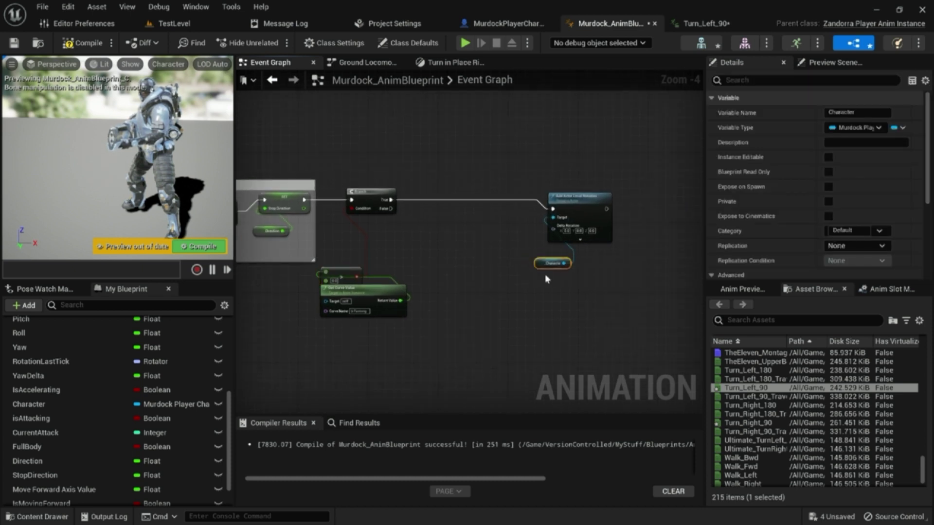
{"action": "right_click", "coordinate": [554, 232]}
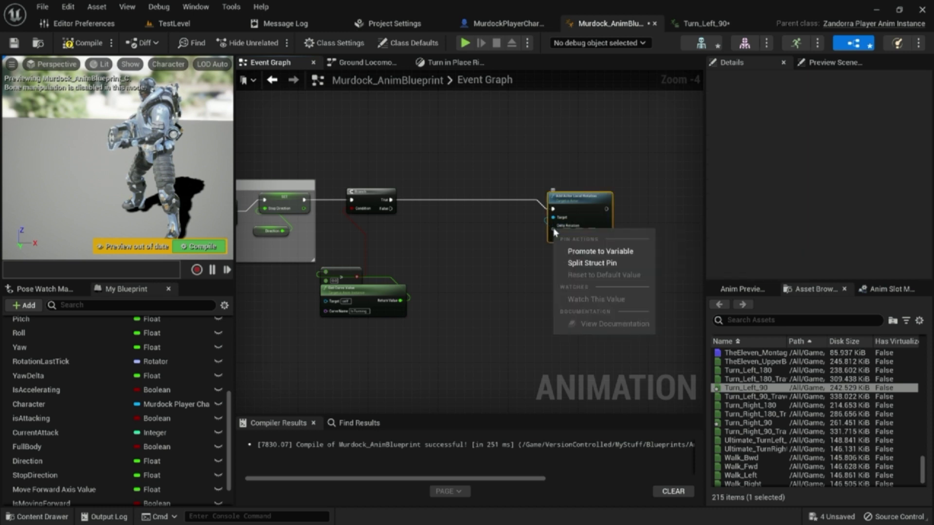
{"action": "left_click", "coordinate": [591, 263]}
{"action": "left_click_drag", "start_coordinate": [584, 201], "coordinate": [650, 183]}
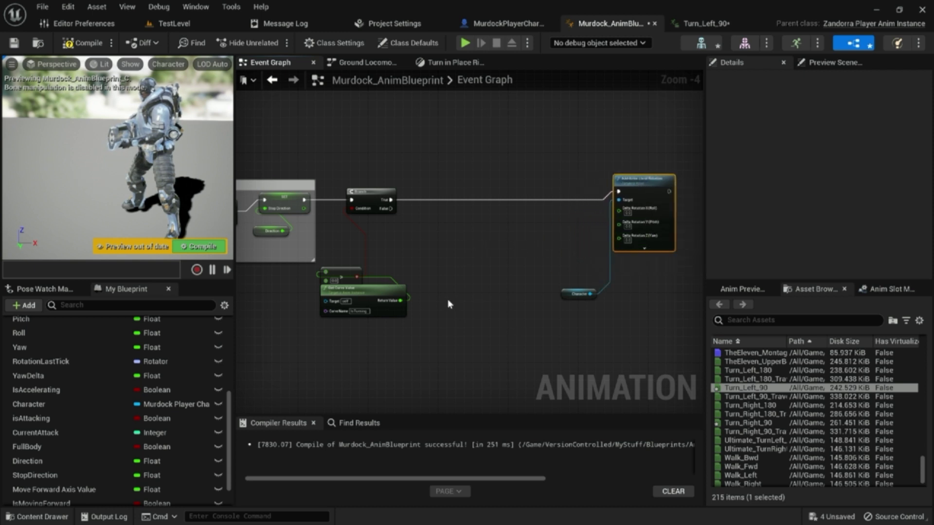
- Add a second Get Curve Value node to the graph
{"action": "right_click", "coordinate": [469, 327]}
{"action": "type", "text": "get"}
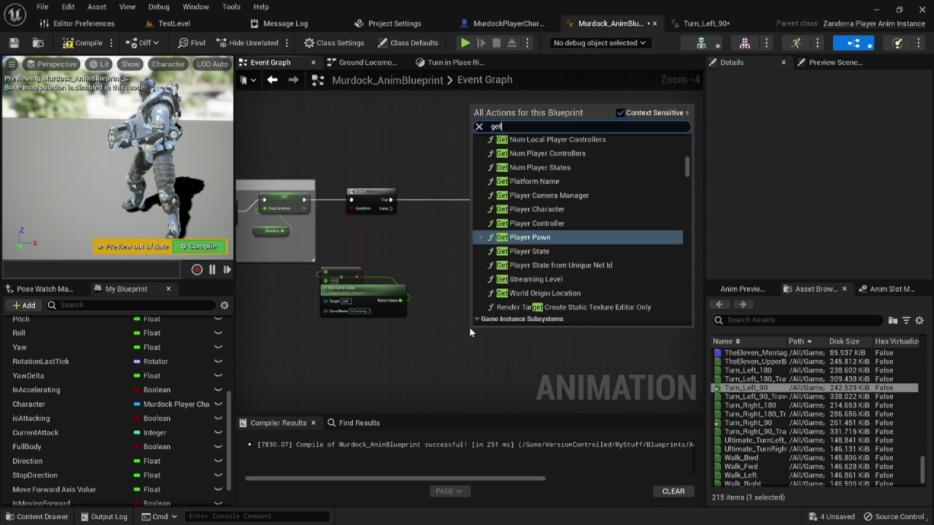
{"action": "type", "text": " curve value"}
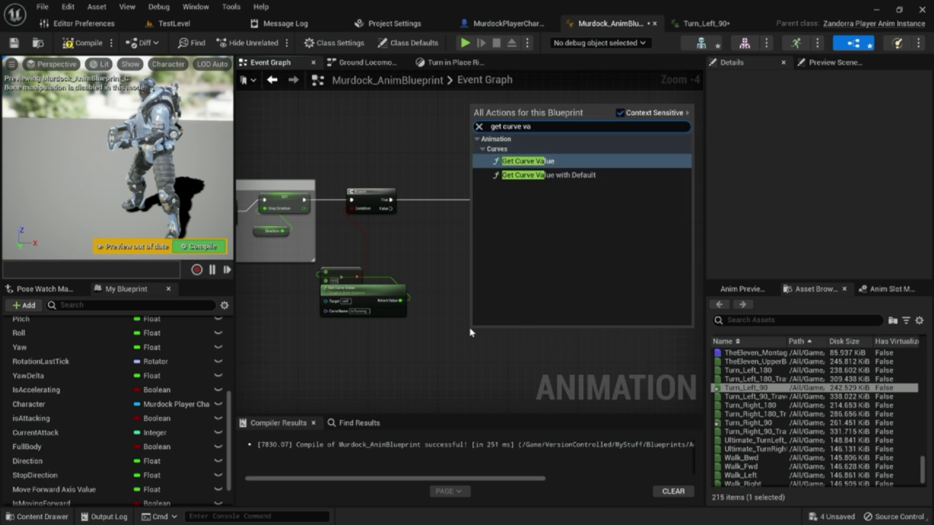
{"action": "key", "text": "Return"}
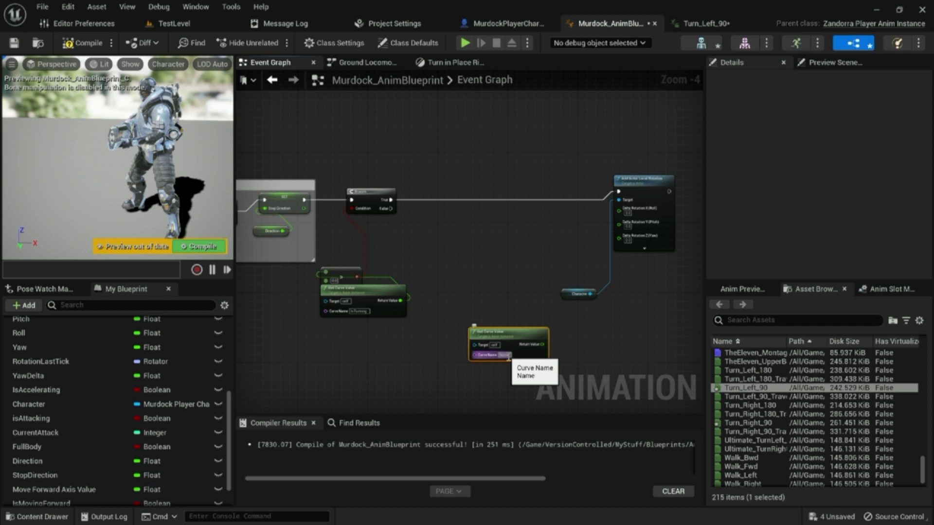